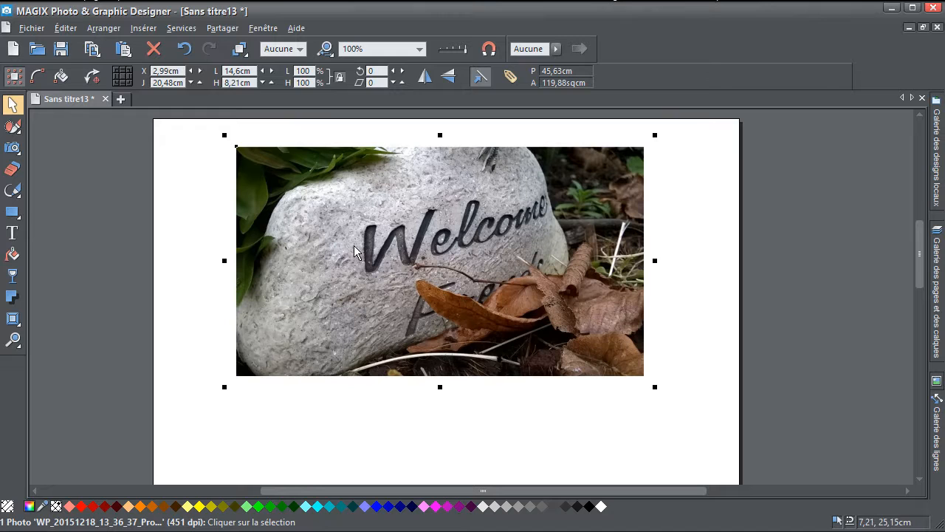
- Move the stone photo slightly up and left, scale it down to 13.89 by 7.81 cm, and undo a trial horizontal squeeze
left_click_drag(473, 298, 466, 292)
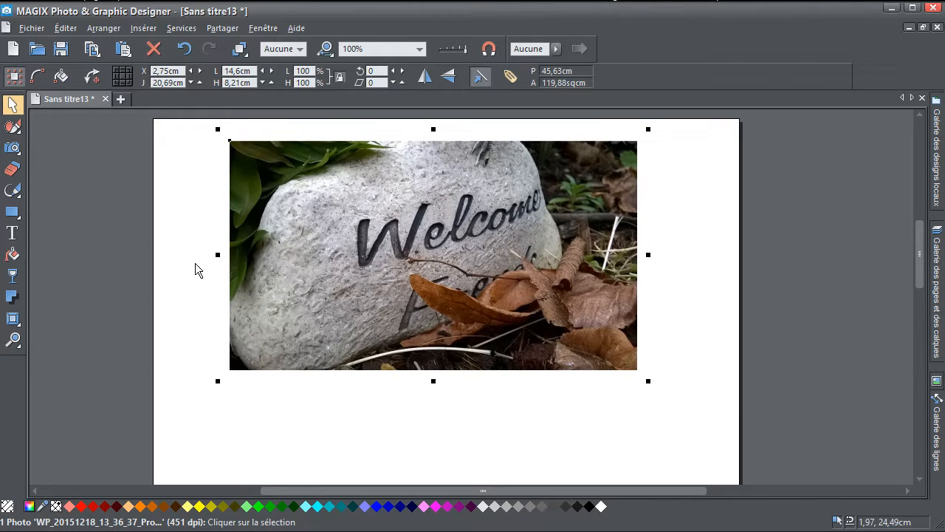
mouse_move(20, 216)
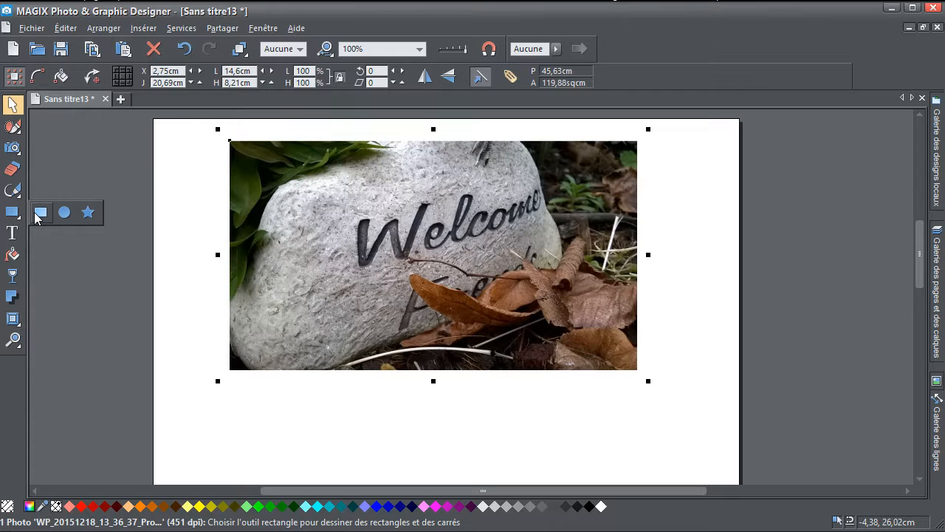
left_click_drag(649, 129, 627, 175)
left_click_drag(629, 262, 448, 262)
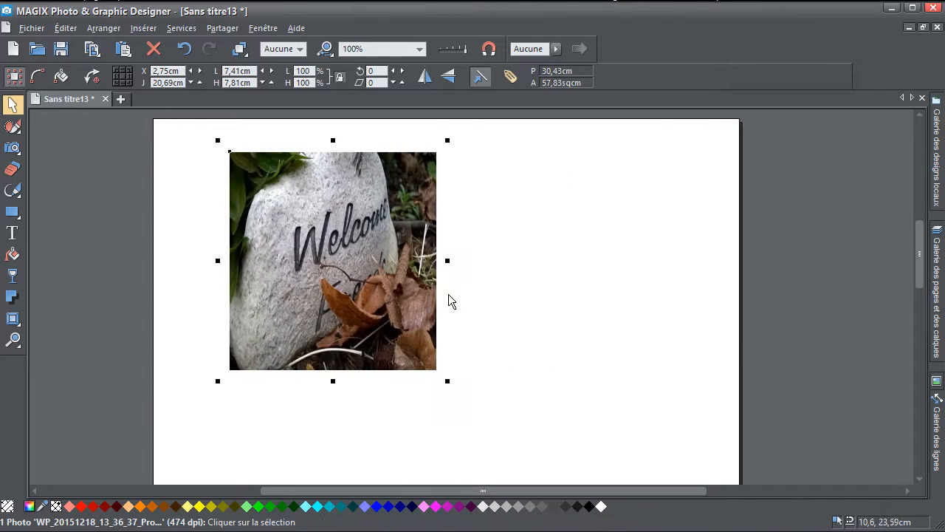
key("ctrl+z")
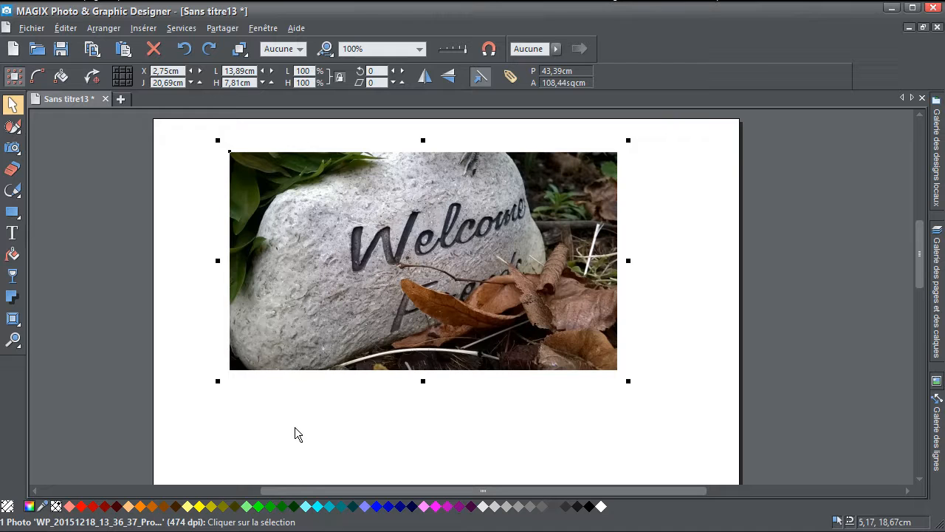
- Try tinting the stone photo olive and dark green from the palette, and with the custom green 43c644 in the colour editor
left_click(224, 508)
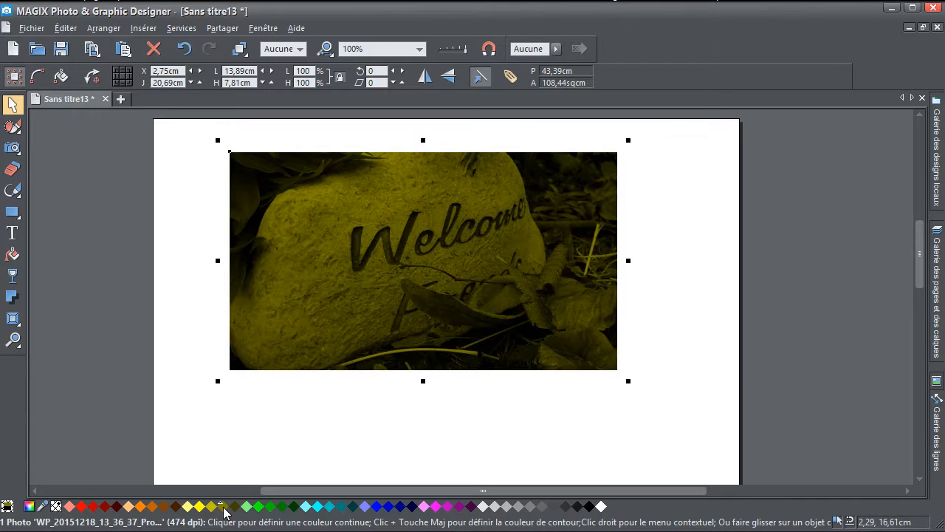
left_click(294, 507)
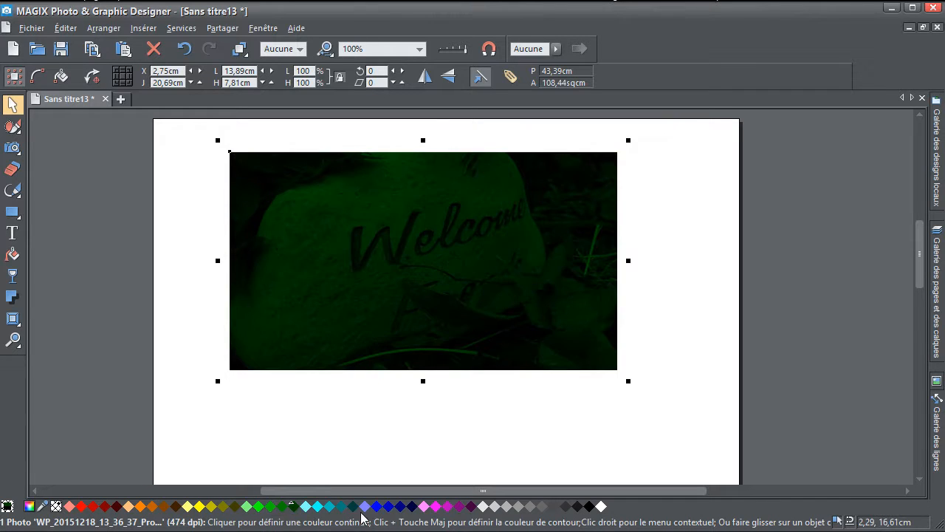
left_click(29, 507)
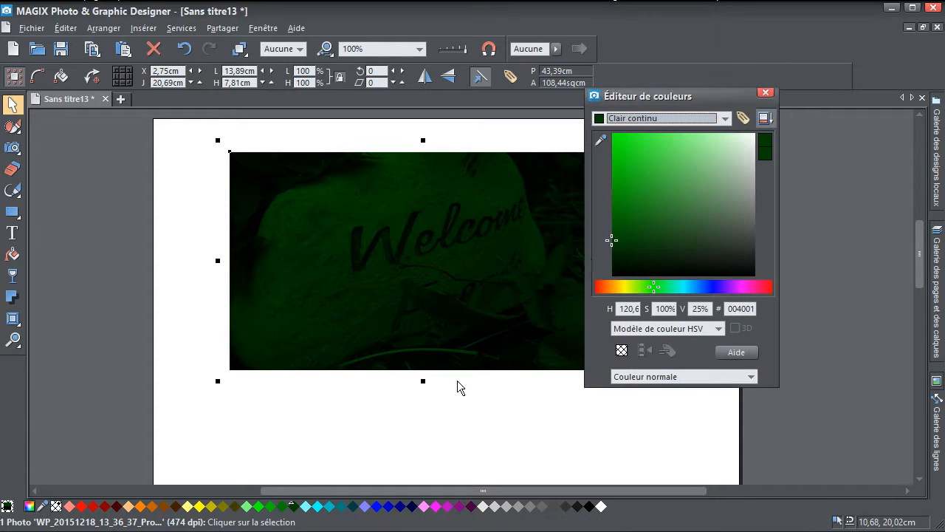
left_click_drag(680, 194, 696, 205)
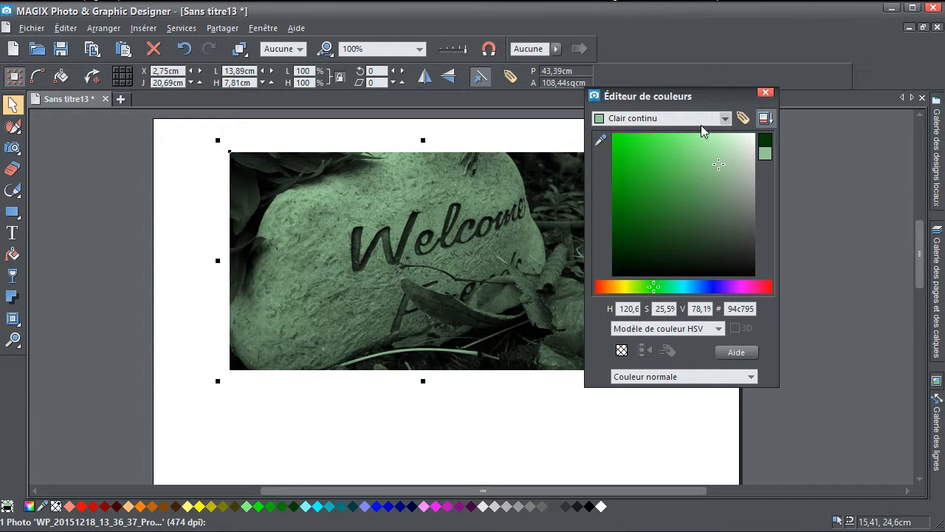
left_click(694, 118)
left_click(650, 144)
mouse_move(675, 160)
left_mouse_down()
mouse_move(650, 197)
mouse_move(683, 181)
mouse_move(660, 166)
left_mouse_up()
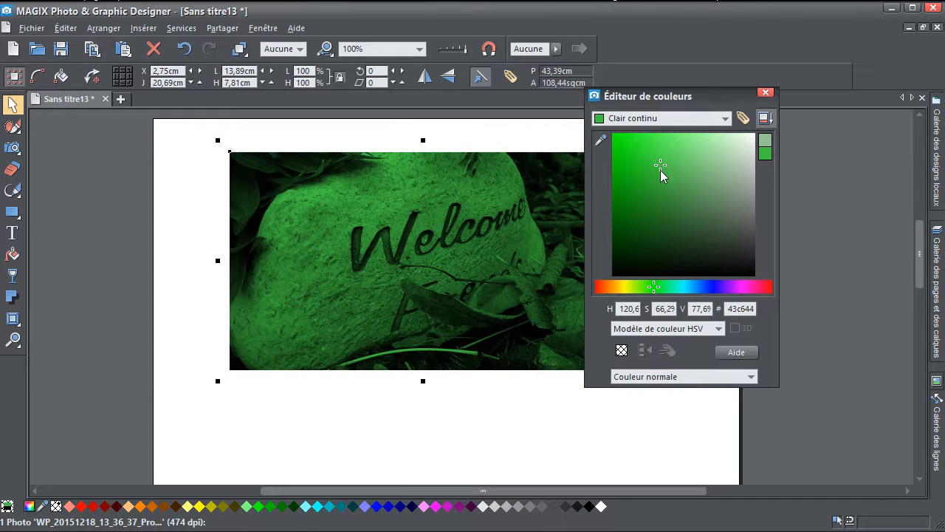
- Undo the colour tints on the stone photo
key("ctrl+z")
key("ctrl+z")
key("ctrl+z")
key("ctrl+z")
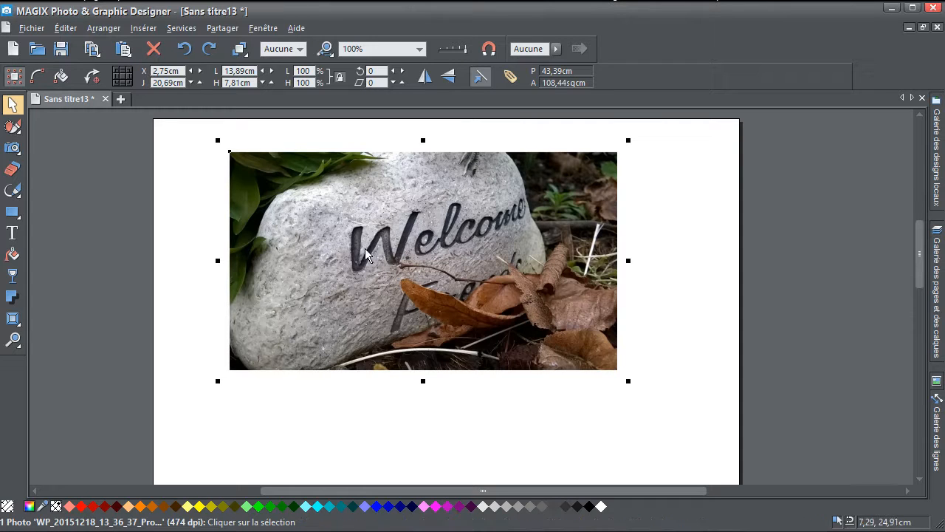
- Remove the carved word "Welcome" from the stone with the one-touch photo retouch tool at brush size 40
left_click(13, 147)
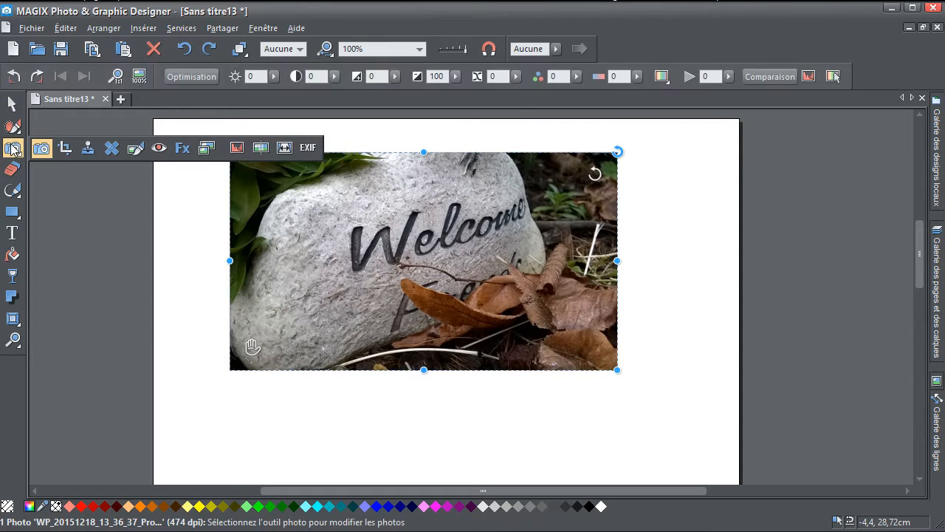
left_click(113, 149)
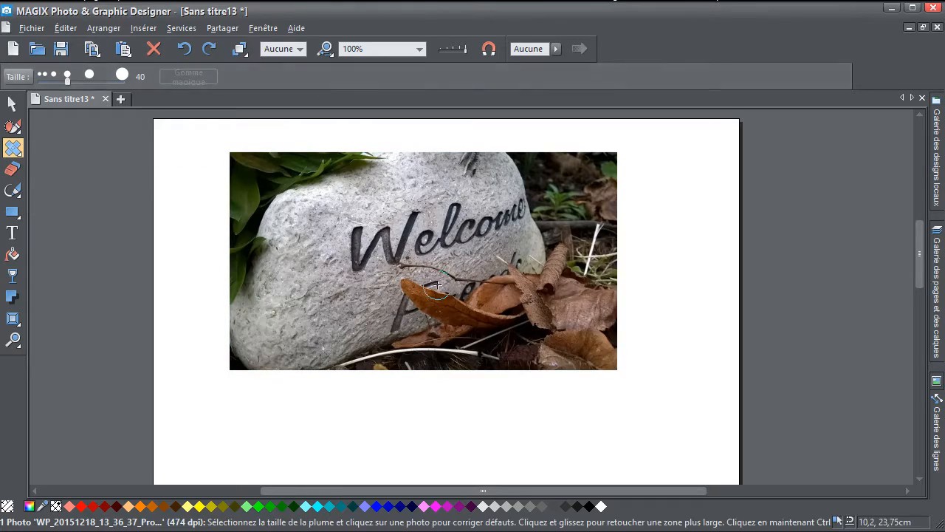
scroll(287, 253, "up", 5)
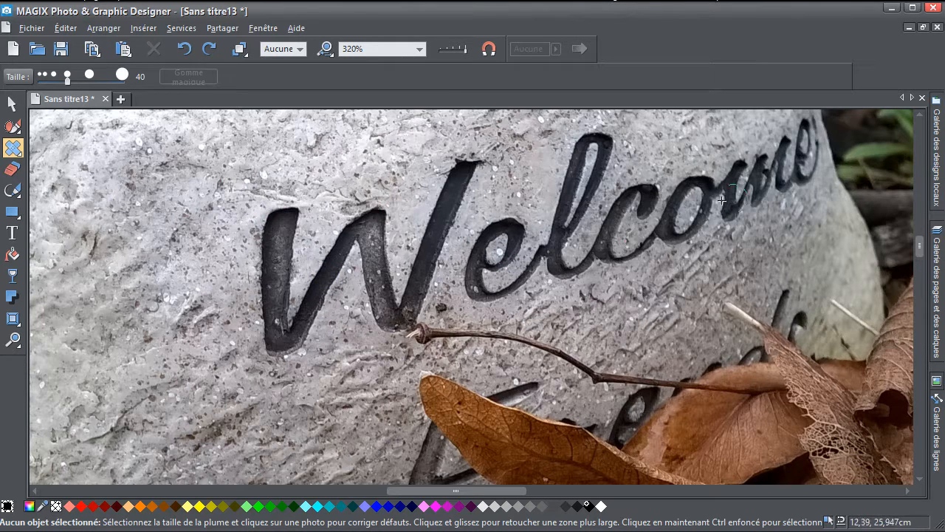
mouse_move(270, 210)
left_mouse_down()
mouse_move(277, 344)
mouse_move(288, 218)
mouse_move(283, 339)
mouse_move(300, 346)
mouse_move(307, 306)
mouse_move(358, 215)
mouse_move(377, 229)
mouse_move(381, 308)
mouse_move(405, 316)
mouse_move(464, 162)
mouse_move(419, 303)
left_mouse_up()
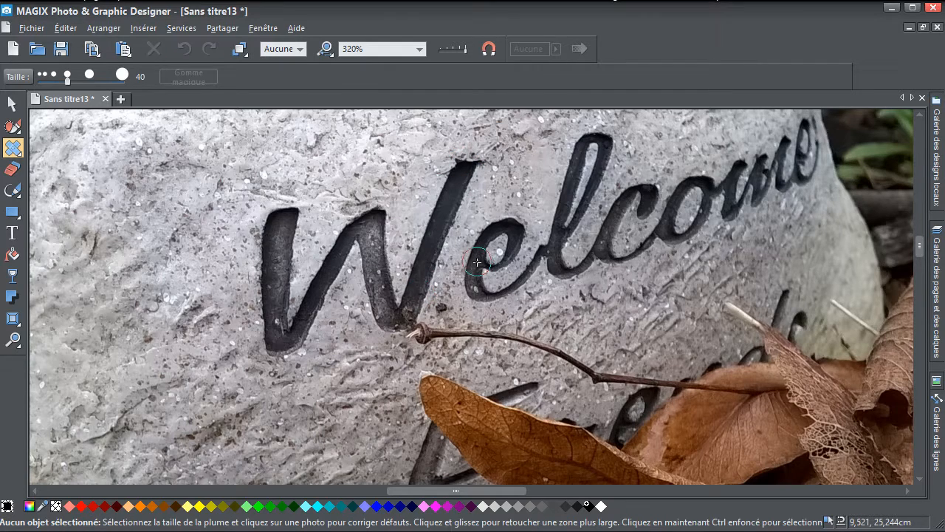
mouse_move(479, 260)
left_mouse_down()
mouse_move(501, 259)
mouse_move(514, 233)
mouse_move(490, 234)
mouse_move(482, 277)
mouse_move(497, 292)
mouse_move(534, 271)
mouse_move(594, 184)
mouse_move(594, 139)
mouse_move(562, 186)
mouse_move(563, 273)
mouse_move(602, 255)
mouse_move(642, 210)
mouse_move(639, 198)
mouse_move(605, 235)
mouse_move(620, 255)
mouse_move(654, 186)
left_mouse_up()
mouse_move(694, 215)
left_mouse_down()
mouse_move(695, 188)
mouse_move(666, 218)
mouse_move(741, 177)
mouse_move(736, 198)
mouse_move(769, 181)
mouse_move(730, 174)
mouse_move(815, 131)
mouse_move(792, 180)
mouse_move(778, 185)
mouse_move(805, 136)
left_mouse_up()
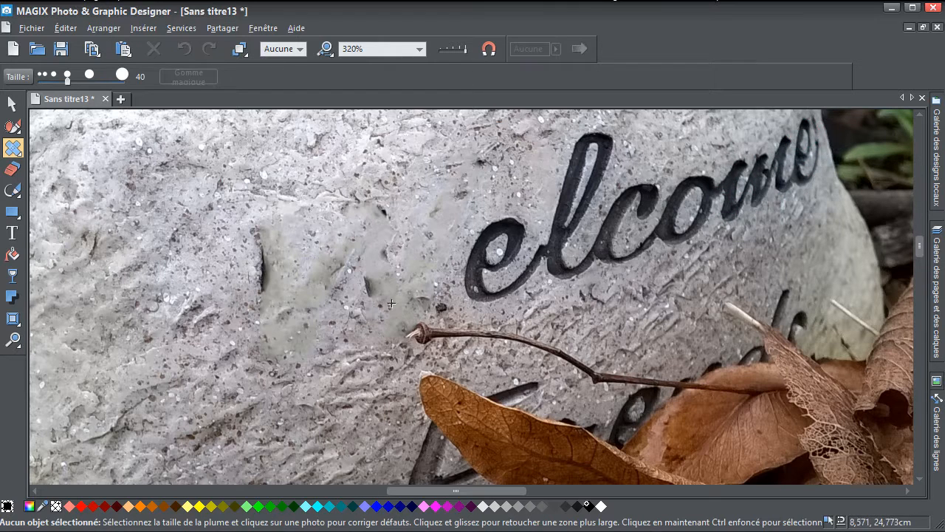
scroll(327, 293, "down", 2)
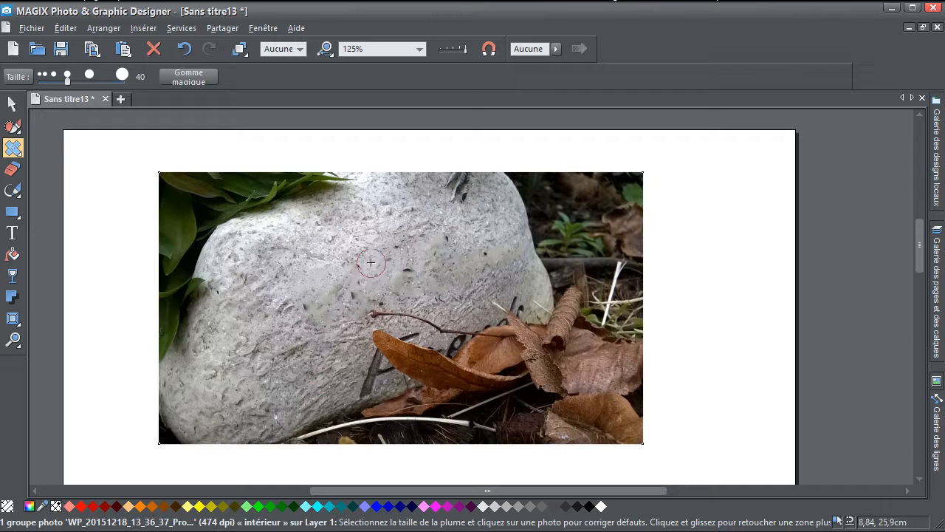
left_click(395, 306)
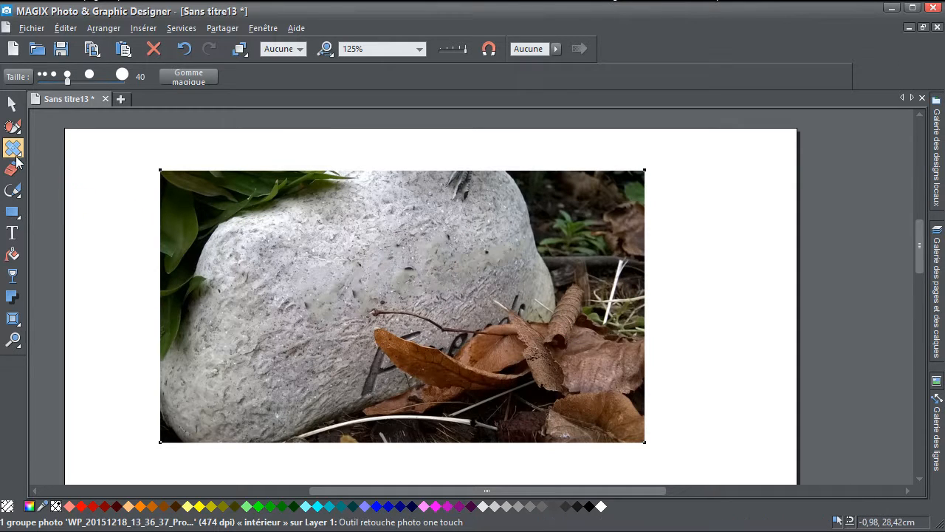
- Paint a mask over the whole stone with the mask brush at size 100
mouse_move(18, 151)
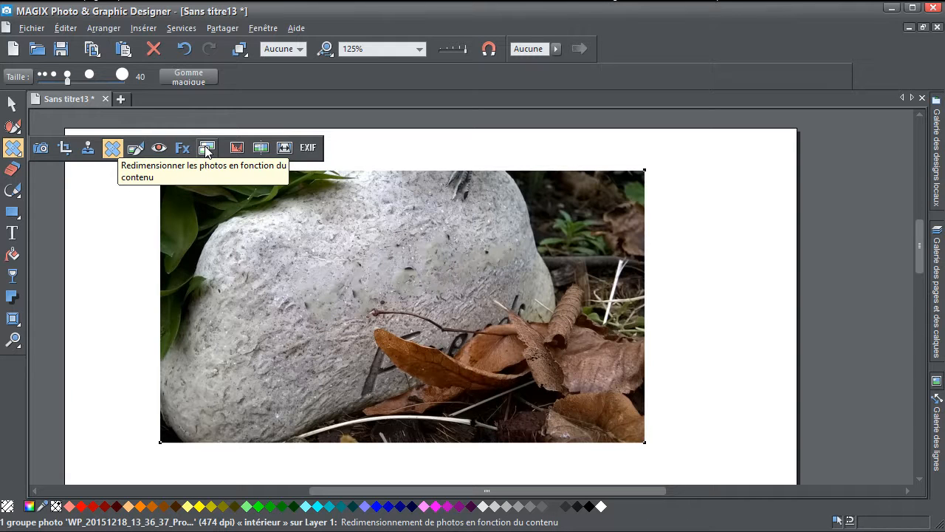
left_click(12, 127)
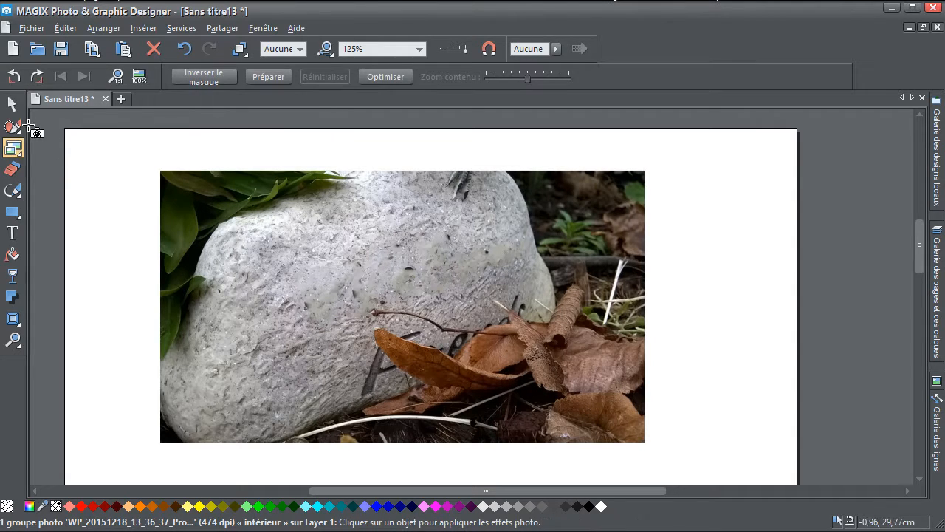
mouse_move(32, 134)
mouse_move(502, 170)
left_mouse_down()
mouse_move(550, 274)
mouse_move(551, 301)
mouse_move(533, 324)
mouse_move(254, 428)
mouse_move(195, 421)
mouse_move(163, 380)
mouse_move(186, 427)
mouse_move(167, 366)
mouse_move(203, 260)
mouse_move(243, 201)
mouse_move(406, 159)
mouse_move(508, 167)
left_mouse_up()
left_click(122, 74)
mouse_move(530, 210)
left_mouse_down()
mouse_move(469, 211)
mouse_move(499, 306)
mouse_move(318, 373)
mouse_move(204, 384)
mouse_move(214, 311)
mouse_move(259, 312)
mouse_move(288, 214)
mouse_move(412, 190)
mouse_move(330, 301)
mouse_move(432, 299)
left_mouse_up()
key("ctrl+z")
left_click_drag(340, 327, 301, 348)
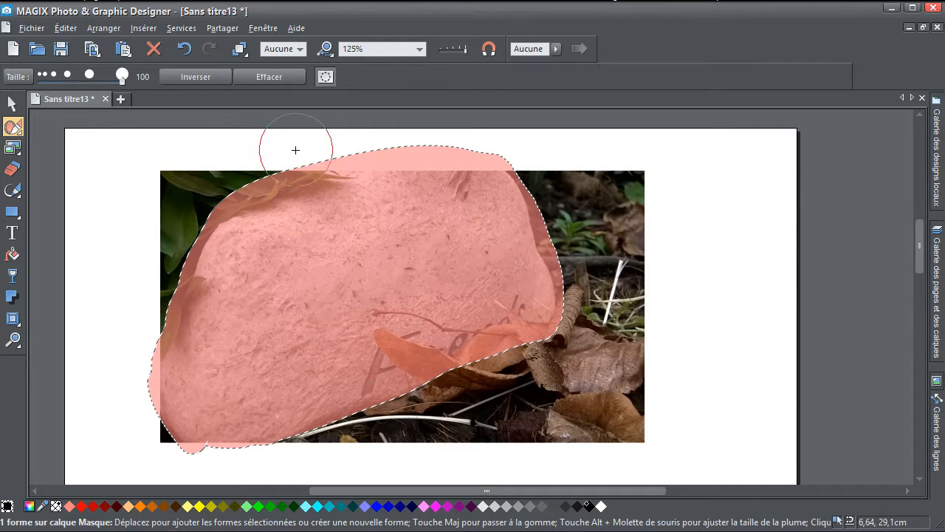
- Prepare the masked stone photo for content-aware resizing, try stretching its right edge outward, and return it to its former width
left_click(12, 146)
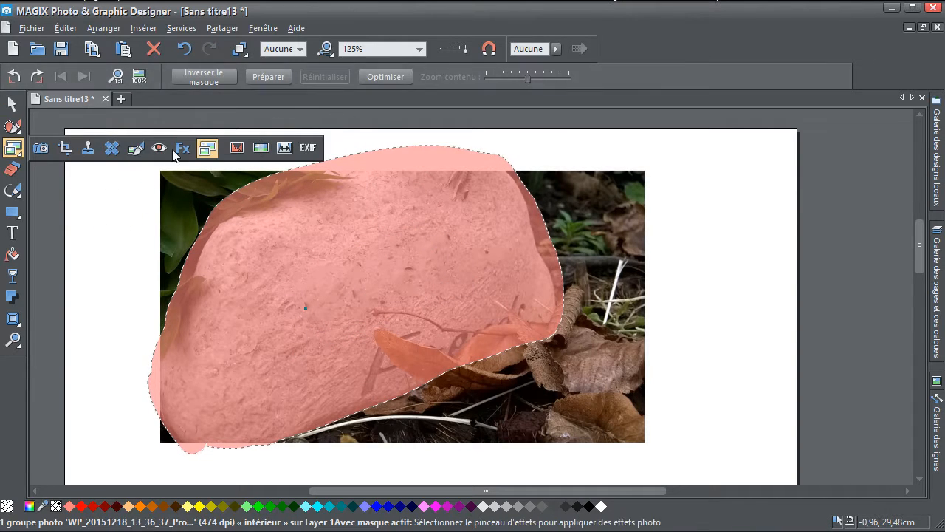
left_click(258, 77)
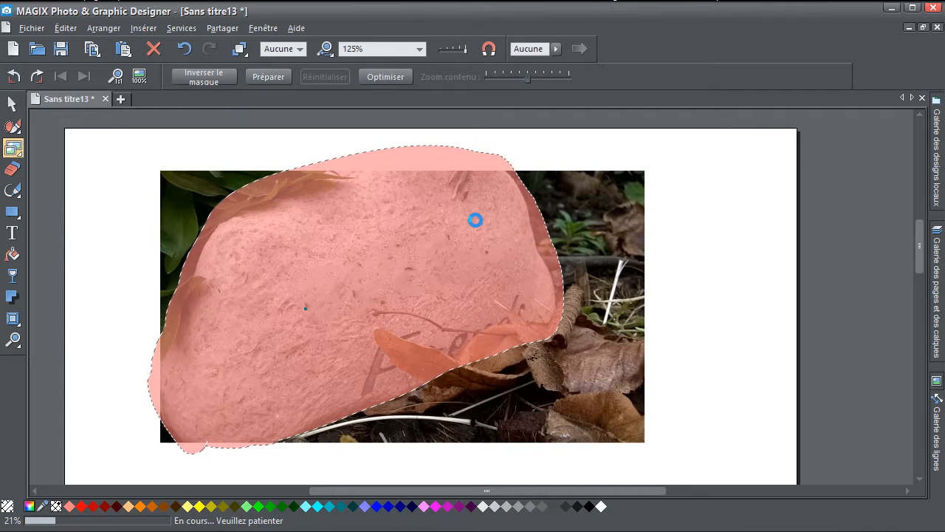
left_click_drag(639, 306, 718, 322)
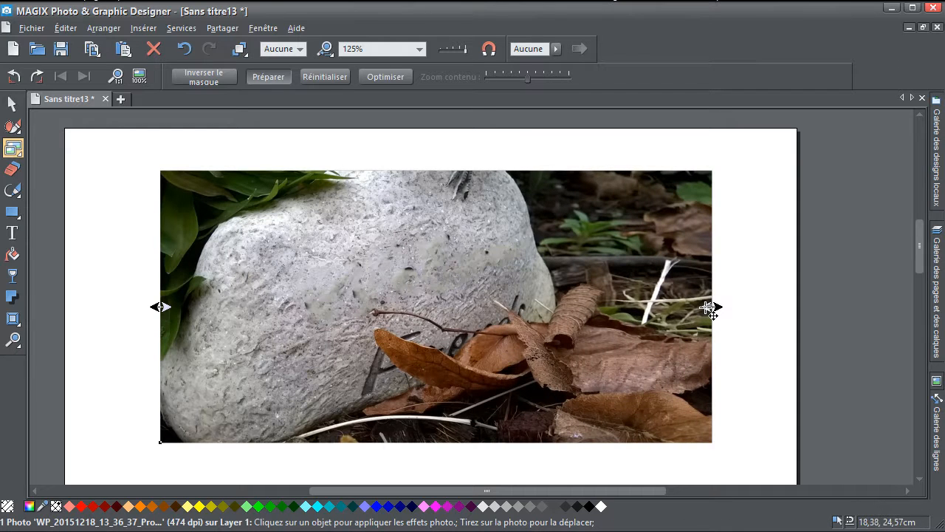
left_click_drag(707, 308, 643, 338)
- Replace the stone photo with the seagull photo IMG_4017.jpg and position it near the upper middle of the page
left_click(11, 104)
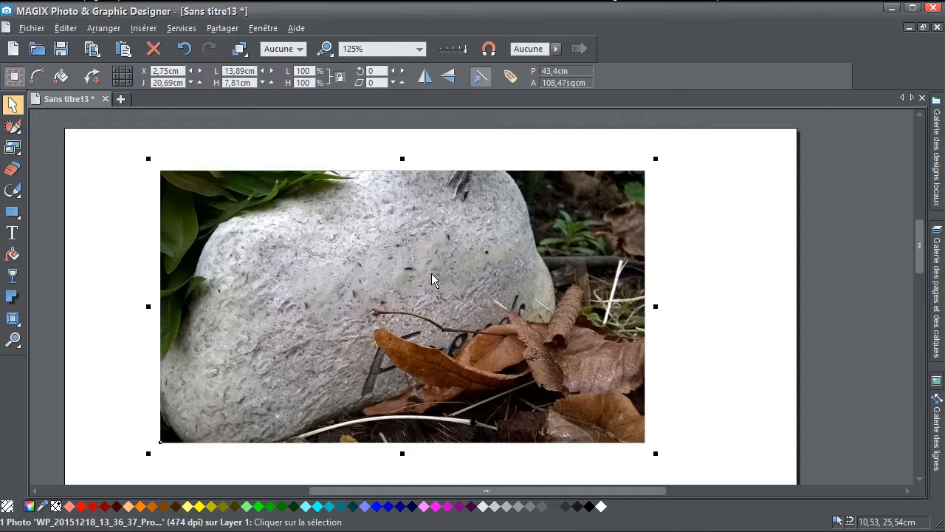
key("Delete")
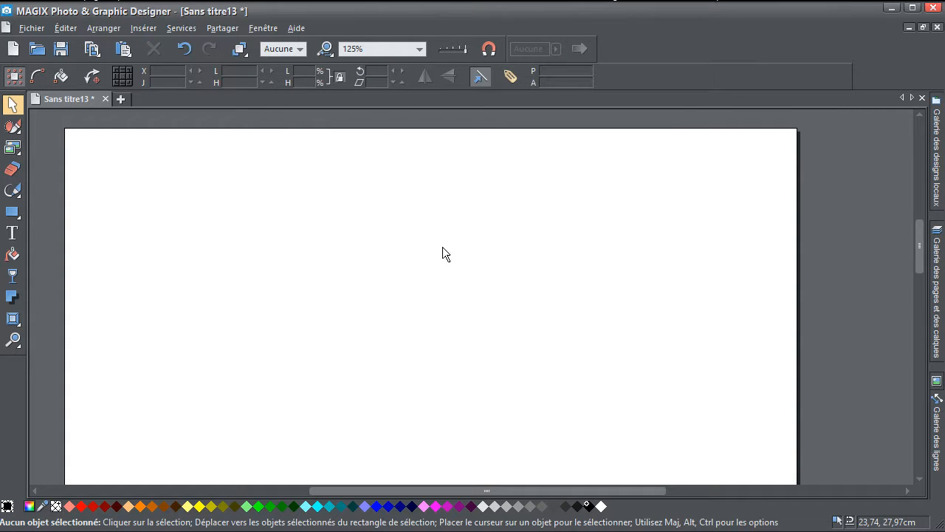
key("ctrl+z")
key("ctrl+z")
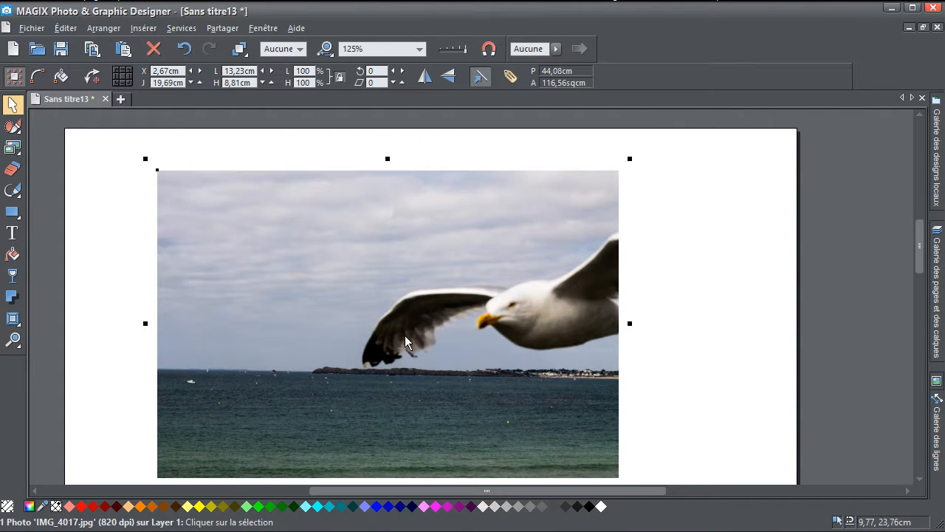
left_click_drag(405, 335, 429, 305)
- Paint a mask over the seagull's wings, head and body with the mask brush at size 100
mouse_move(20, 148)
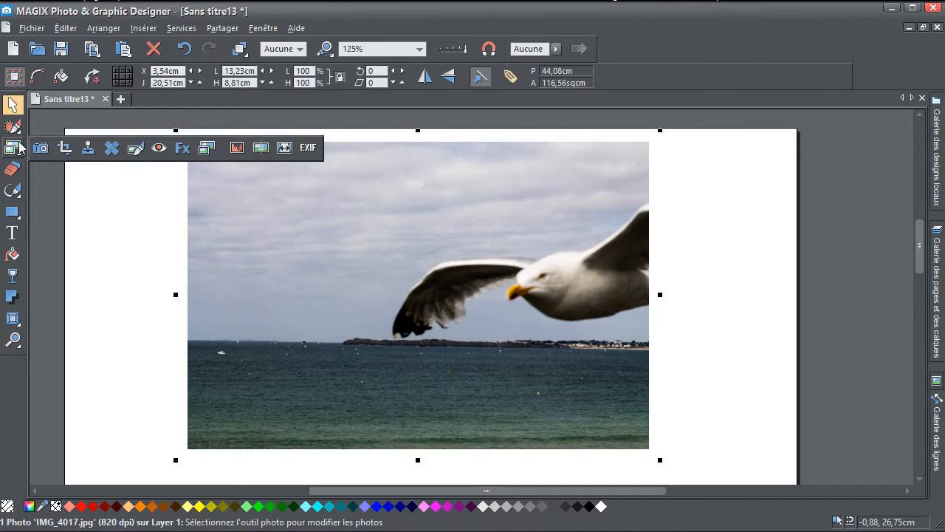
left_click(12, 127)
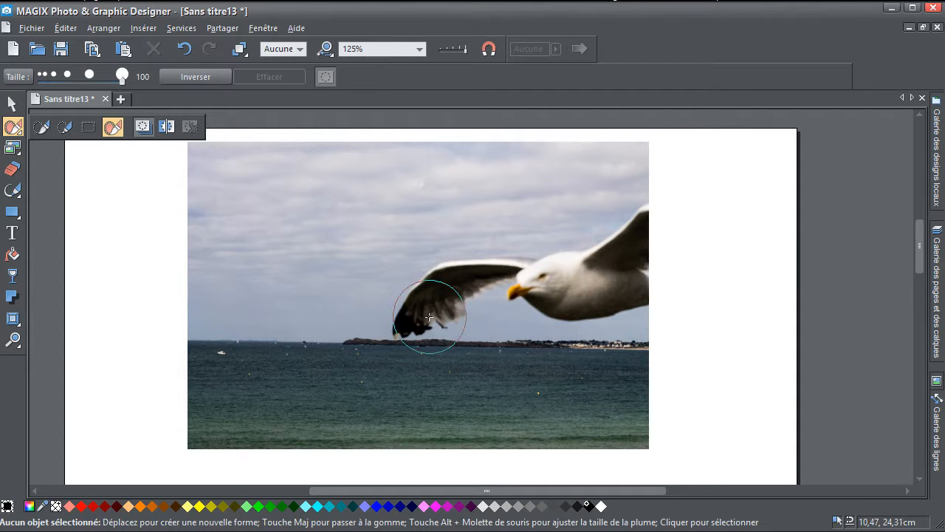
scroll(426, 180, "down", 2)
mouse_move(413, 324)
left_mouse_down()
mouse_move(467, 282)
mouse_move(496, 276)
mouse_move(555, 291)
mouse_move(635, 278)
mouse_move(650, 225)
mouse_move(598, 256)
mouse_move(546, 255)
left_mouse_up()
- Prepare the seagull photo for content-aware resizing, align it with the page's right edge, and stretch it leftward to the full page width
left_click(13, 148)
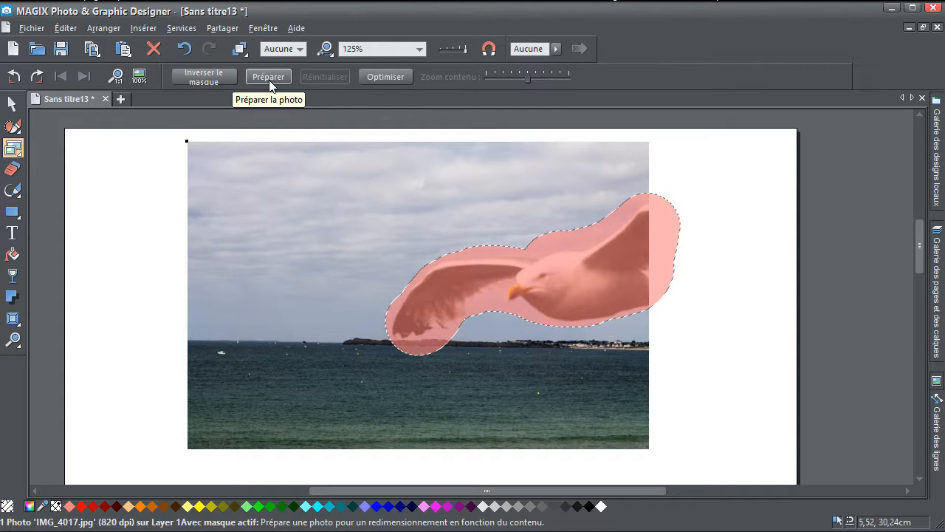
left_click(268, 78)
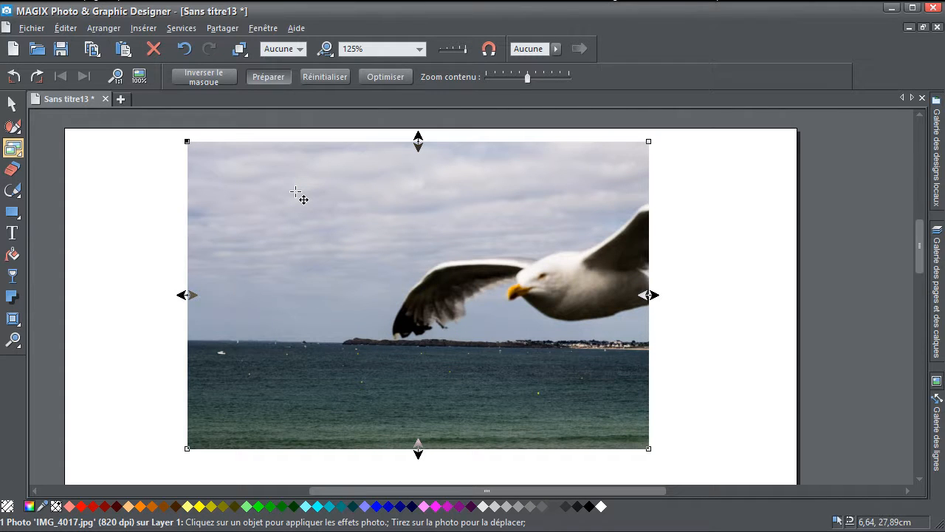
left_click_drag(187, 295, 69, 306)
left_click_drag(219, 295, 359, 281)
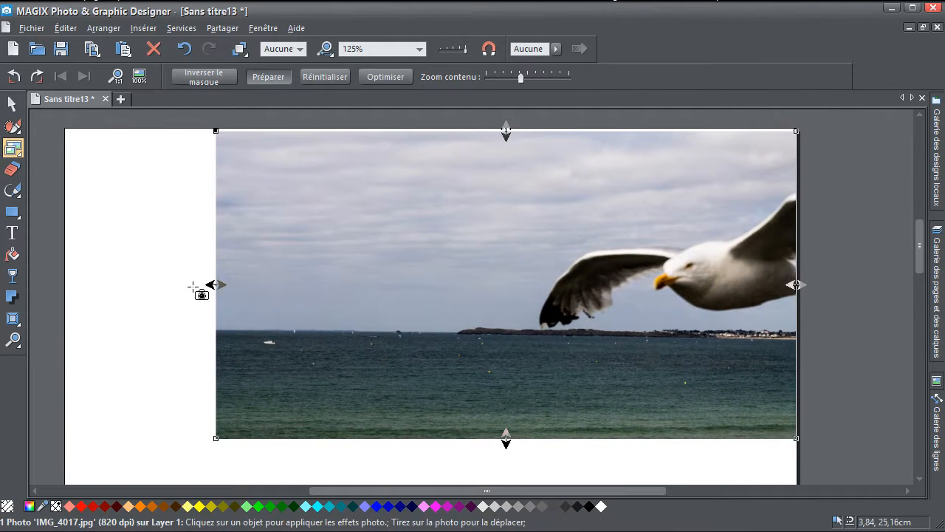
left_click_drag(212, 285, 67, 284)
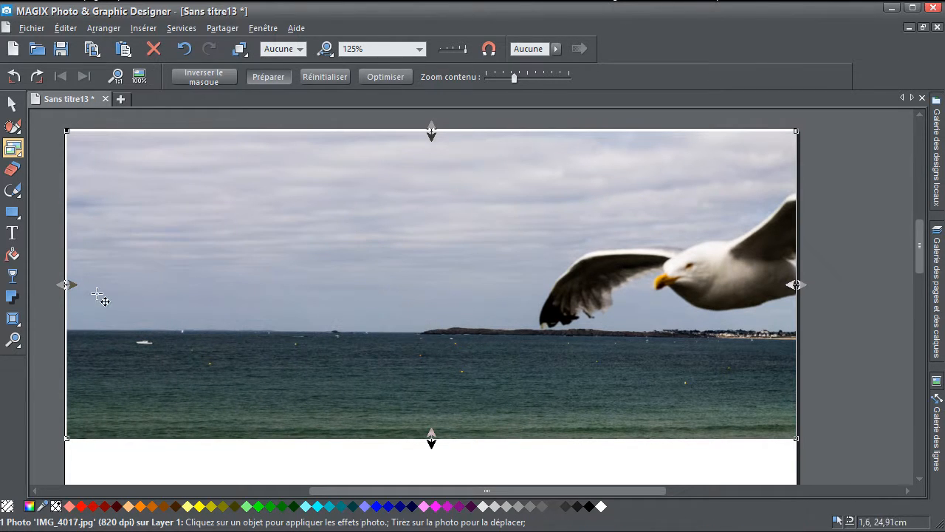
- Add a text box in the sky left of the seagull reading "Un intru sur ma photo"
left_click(12, 232)
left_click_drag(161, 184, 458, 289)
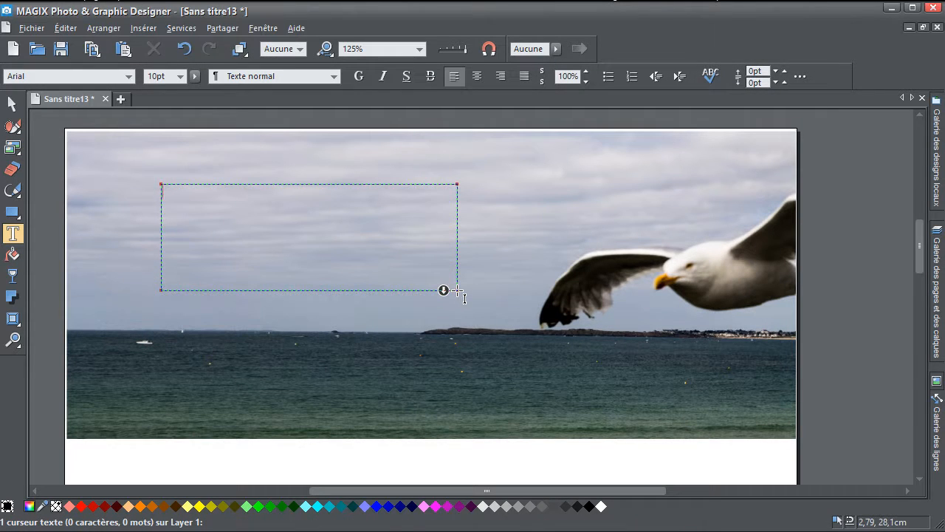
type("Un intru sur ma phto")
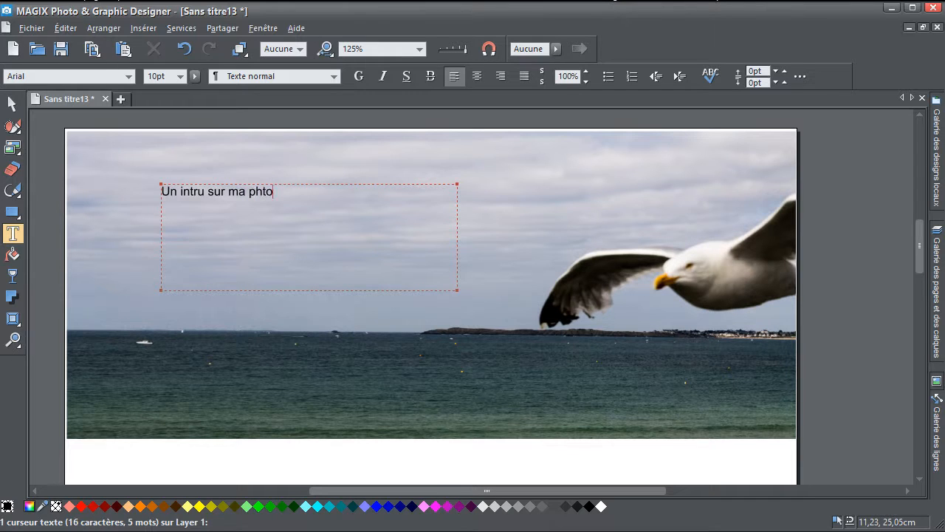
- Enlarge the caption to about 36.85 pt and position it across the sky left of the seagull
left_click(12, 104)
left_click_drag(400, 222, 569, 200)
left_click_drag(389, 242, 404, 225)
- Change the whole caption "Un intru sur ma photo" to a thin, rounded typeface
left_click(13, 234)
left_click(135, 222)
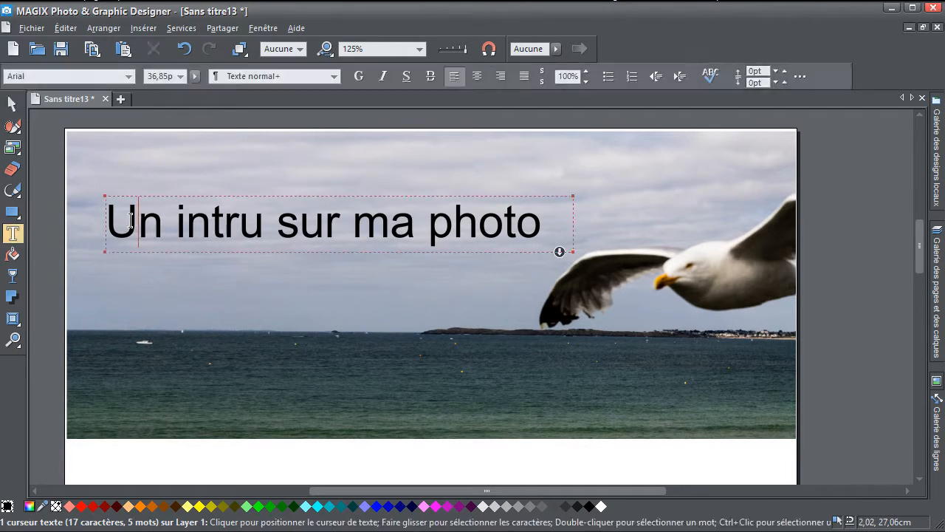
key("ctrl+a")
left_click(129, 77)
left_click(74, 347)
- Recolour the caption to a dark slate blue with hex value 3b4359
left_click(506, 506)
left_click(8, 506)
left_click_drag(736, 174, 708, 227)
left_click(522, 223)
left_click(13, 104)
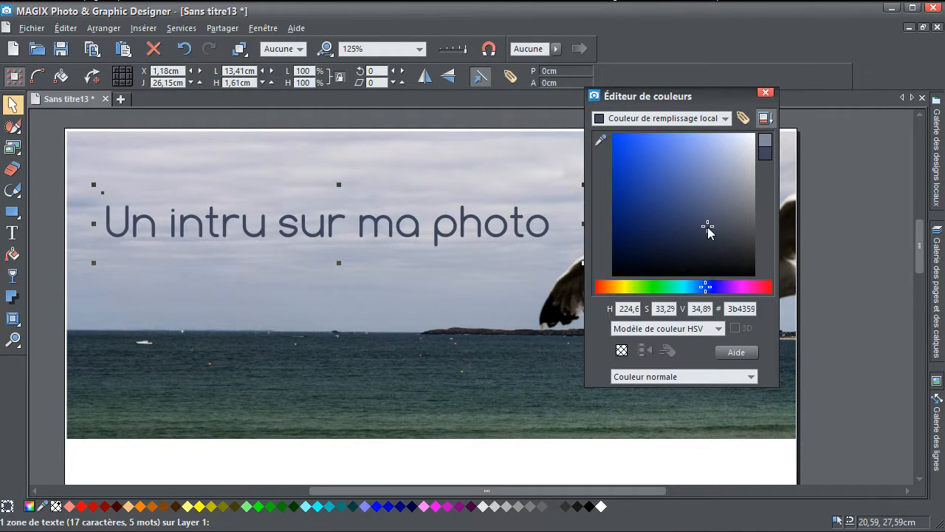
left_click(766, 93)
- Move the caption slightly higher in the sky above the seagull's wing tip
left_click_drag(521, 226, 520, 212)
left_click_drag(513, 214, 516, 214)
left_click(650, 269)
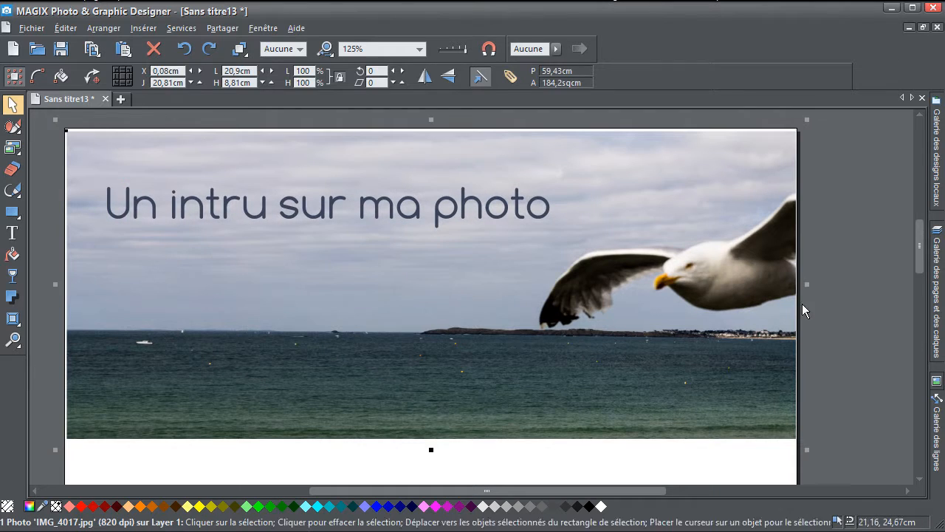
- Delete the caption "Un intru sur ma photo" from the sky
left_click(806, 303)
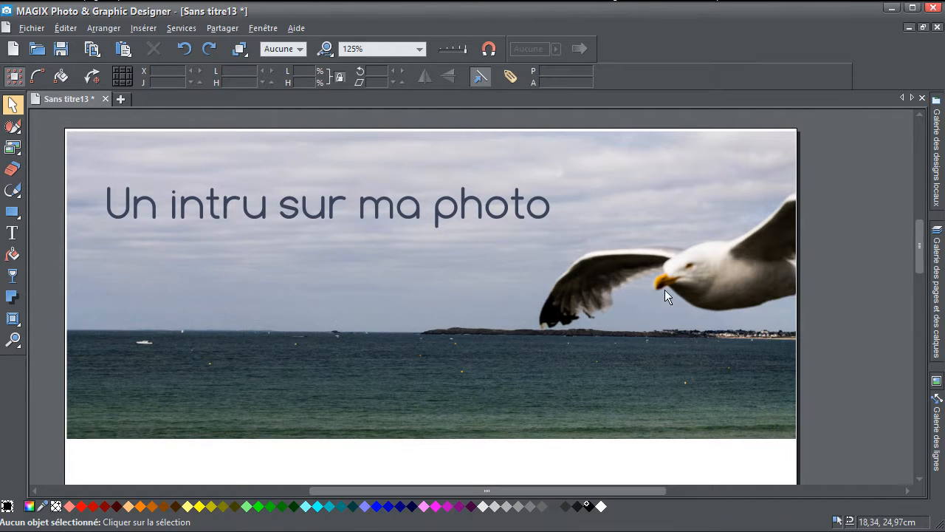
left_click(482, 213)
key("Delete")
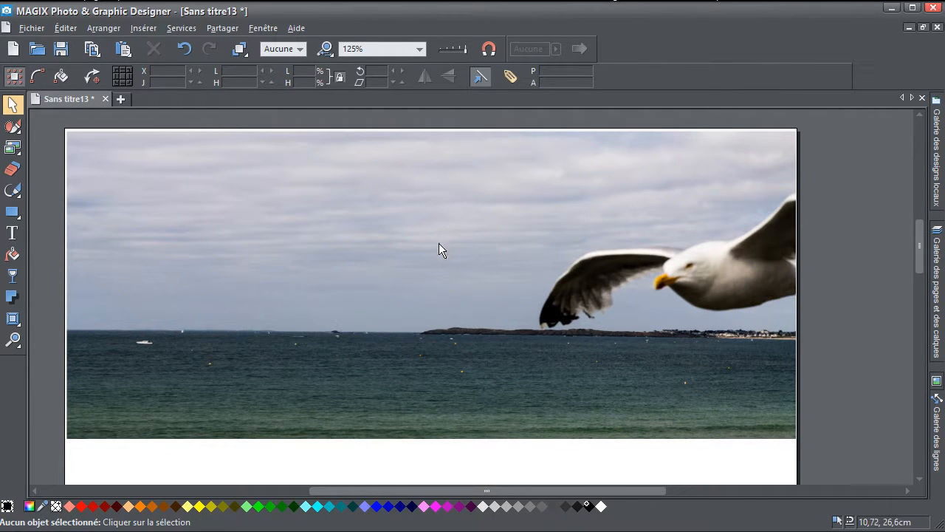
- Crop the photo to an 11.69 × 7.2 cm area around the seagull and move the cropped photo towards the page's centre
left_click(514, 352)
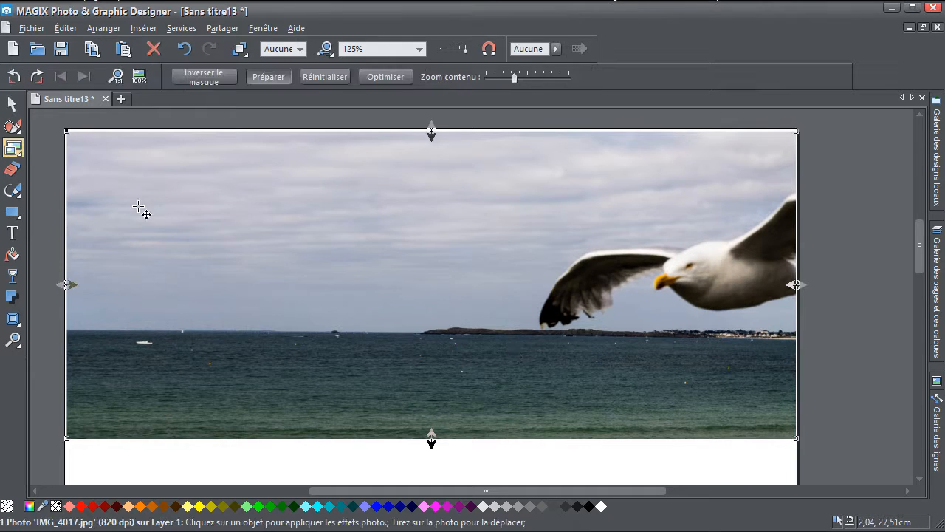
left_click(13, 148)
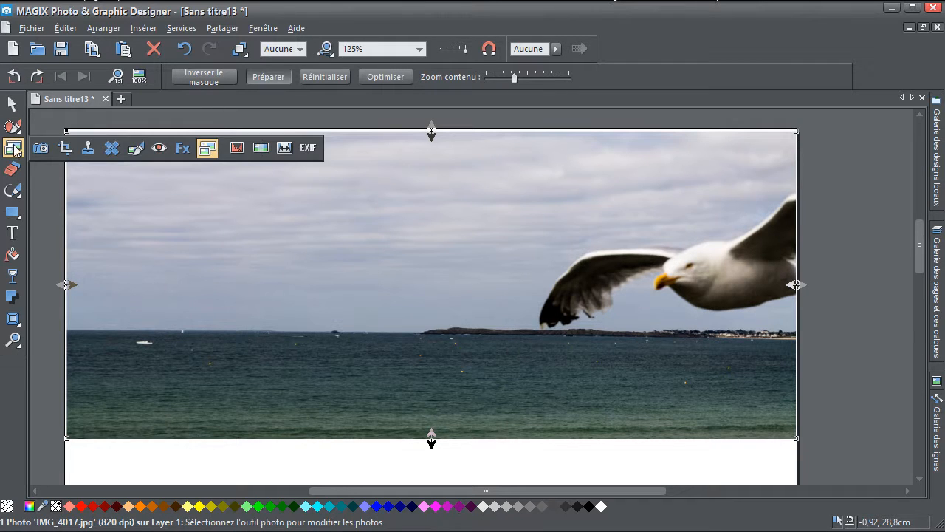
left_click(65, 150)
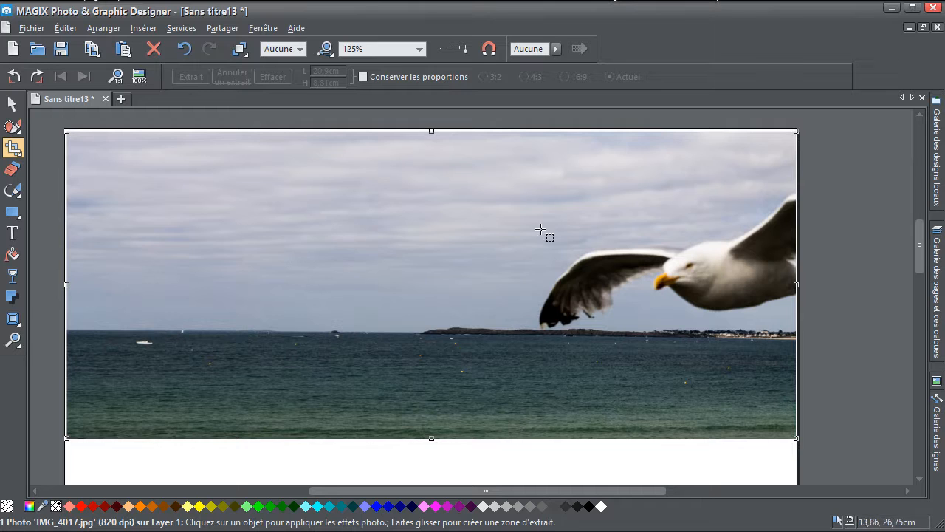
left_click_drag(467, 165, 787, 392)
left_click_drag(467, 376, 389, 414)
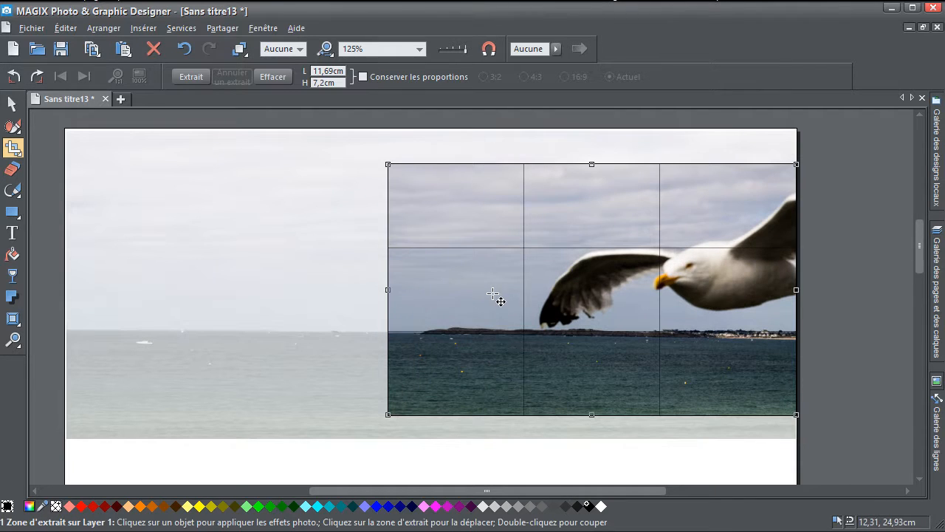
left_click(193, 79)
left_click(12, 104)
left_click_drag(651, 296, 458, 285)
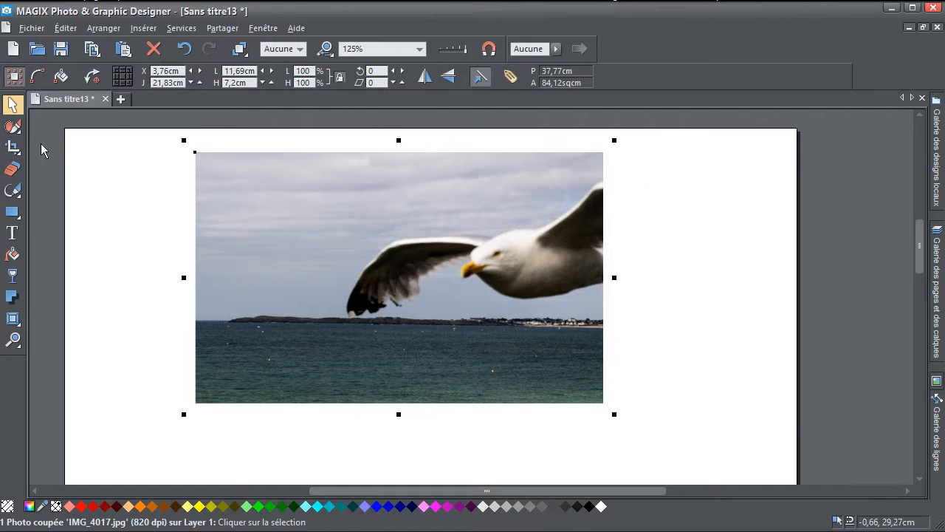
- Cancel the crop to restore the full photo, and move it back across the page width
left_click(12, 147)
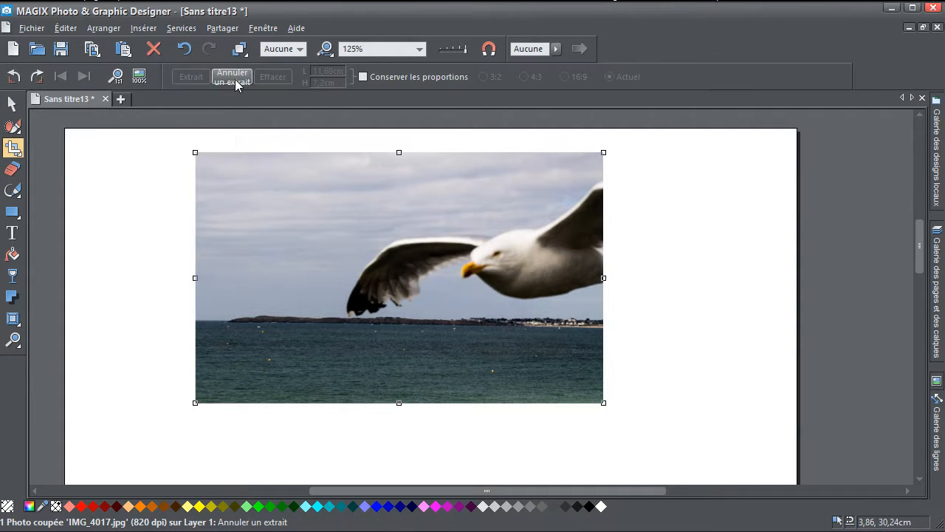
left_click(235, 80)
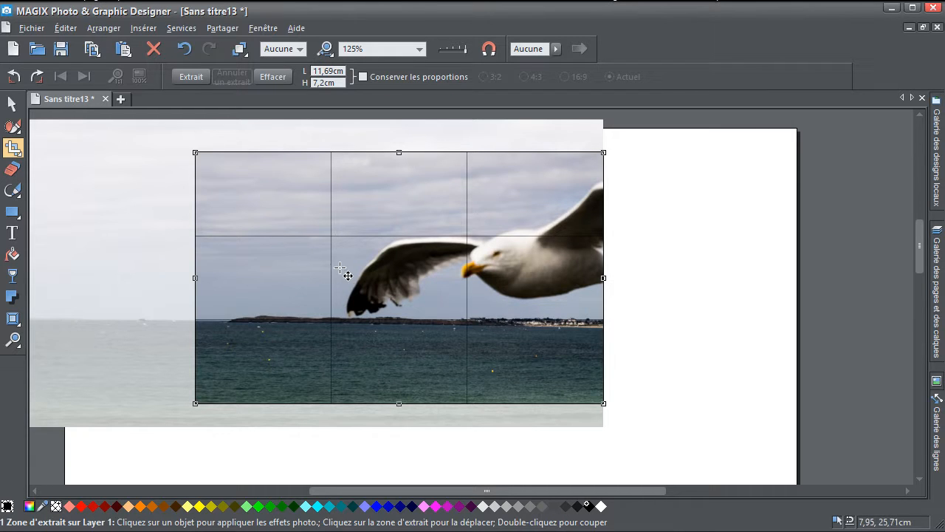
left_click(11, 104)
left_click_drag(102, 221, 311, 254)
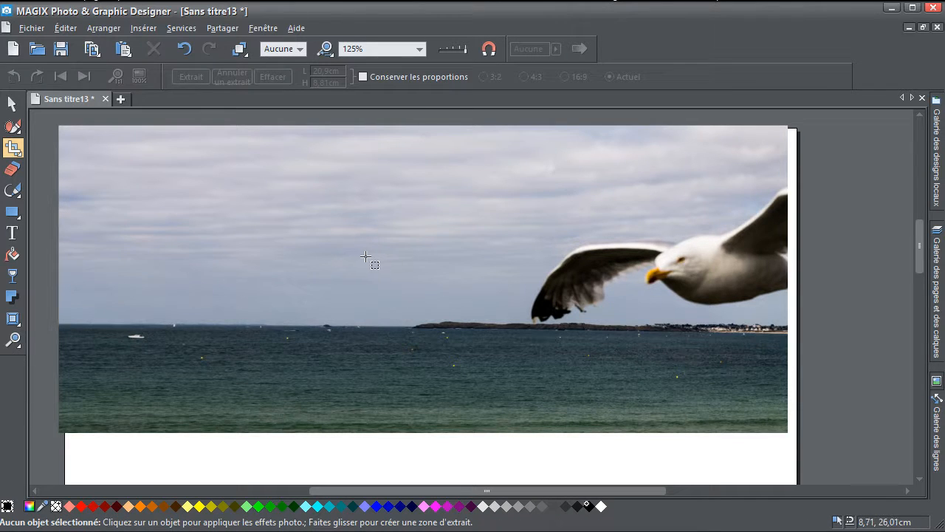
- Set the seagull photo's brightness to -9 and its contrast to 0
left_click(377, 223)
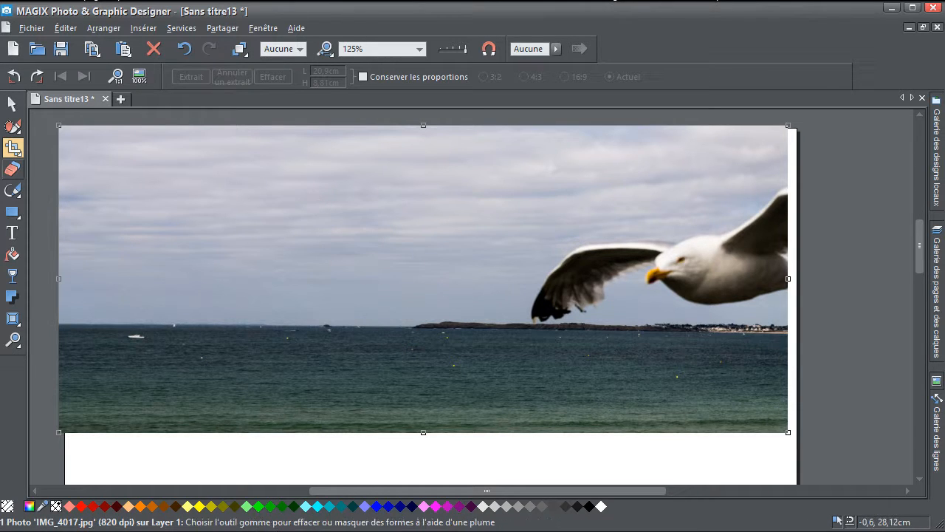
mouse_move(14, 149)
left_click(40, 154)
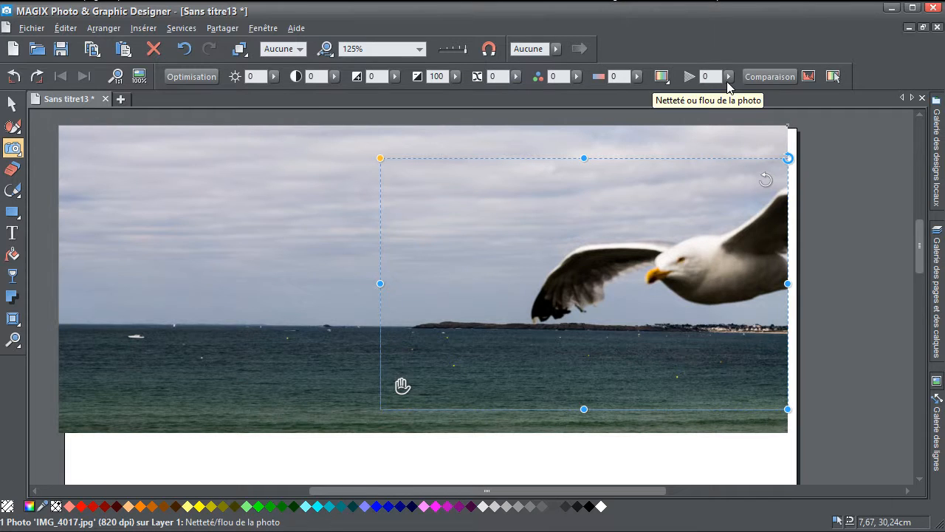
left_click_drag(273, 80, 264, 101)
left_click_drag(334, 76, 337, 97)
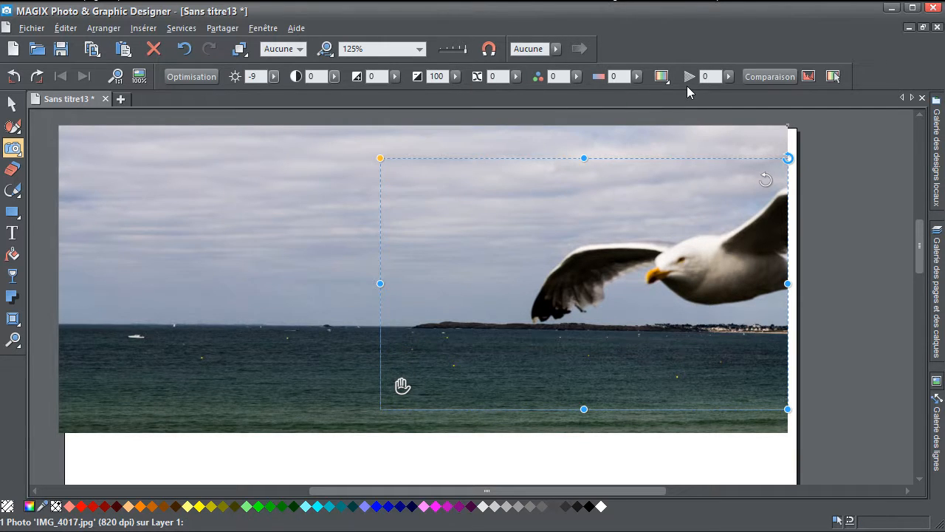
left_click(636, 111)
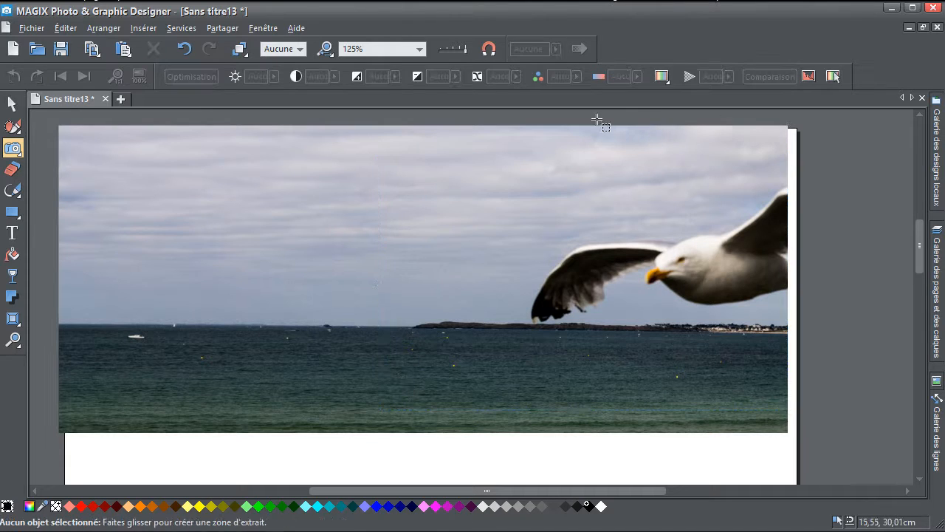
- Apply the Colour splash live effect to the seagull photo at a low slider setting
left_click(6, 147)
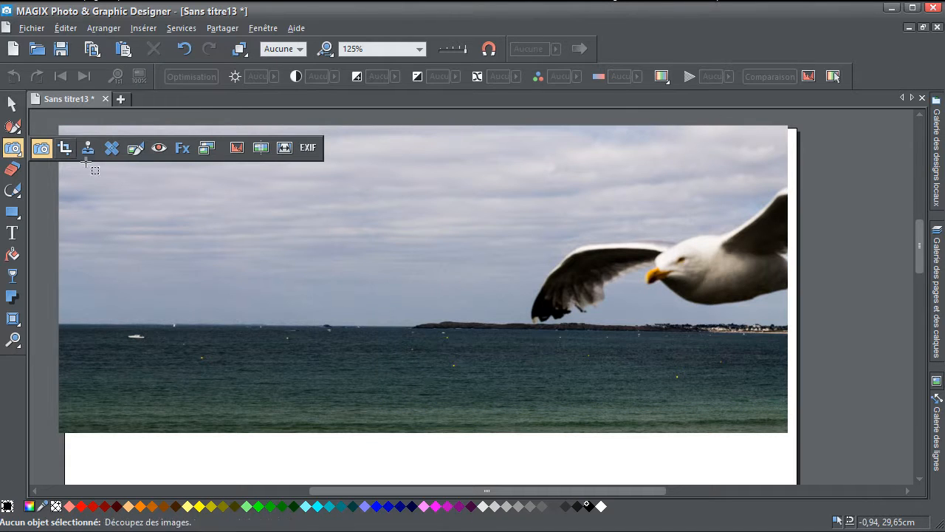
left_click(182, 148)
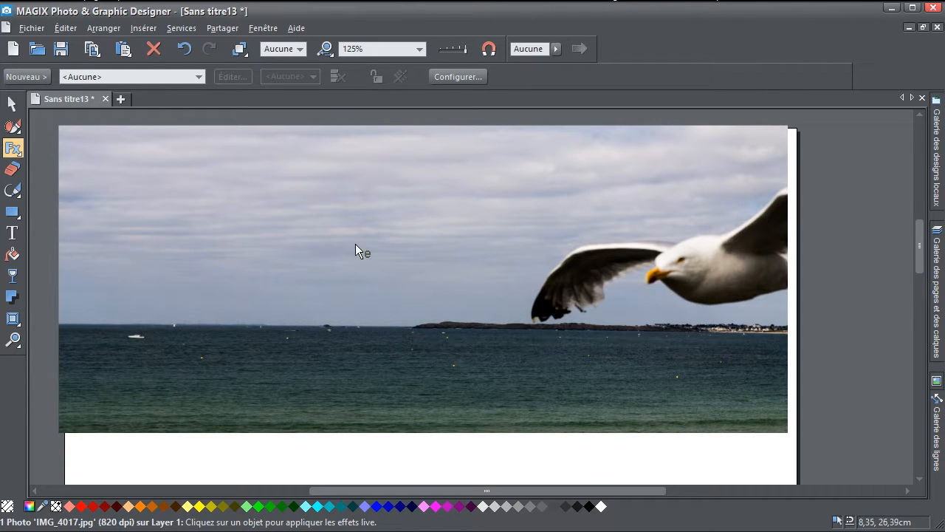
left_click(24, 77)
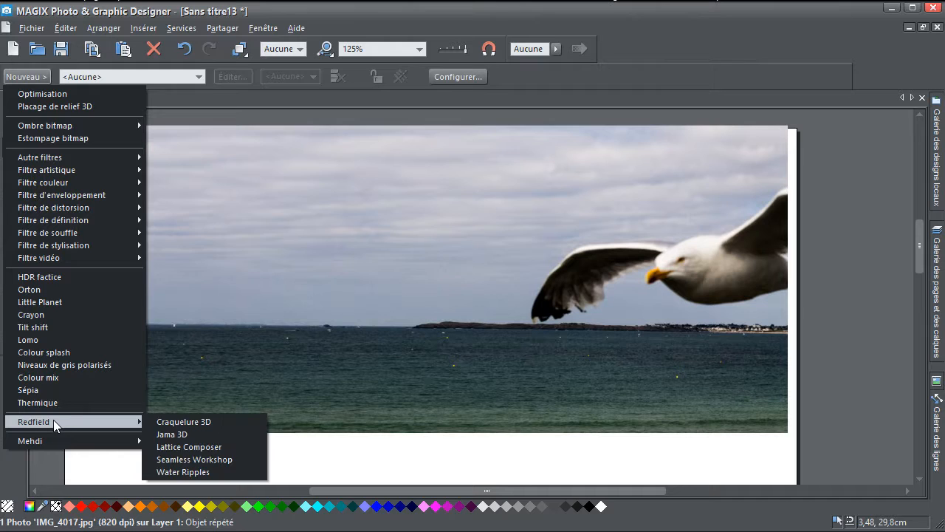
mouse_move(80, 195)
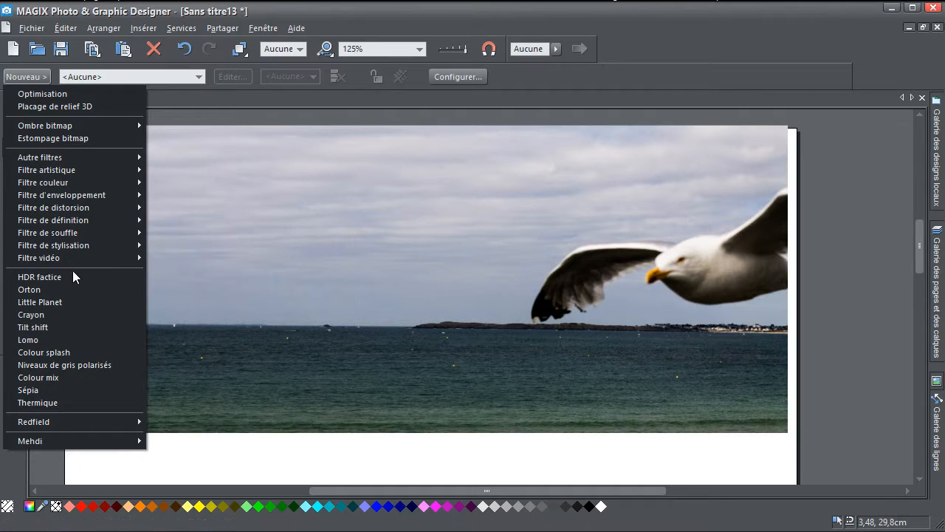
left_click(44, 352)
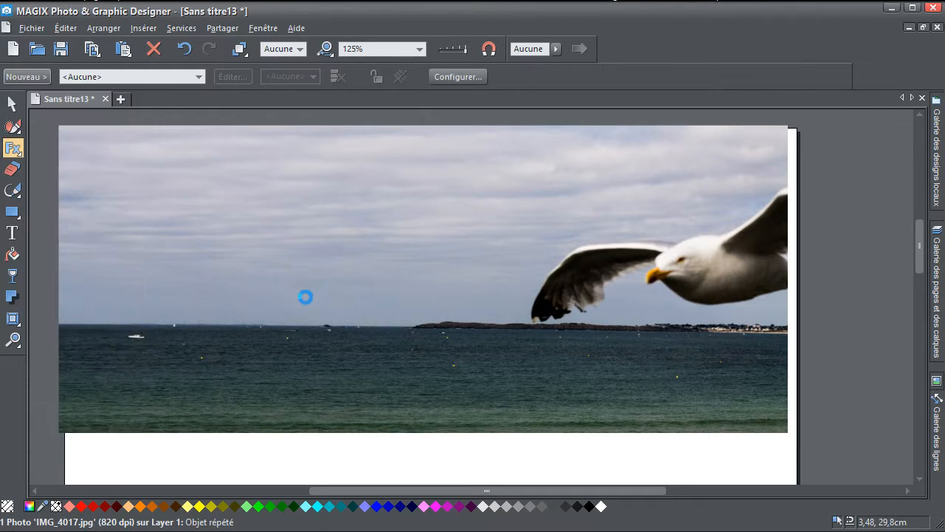
left_click_drag(447, 297, 453, 297)
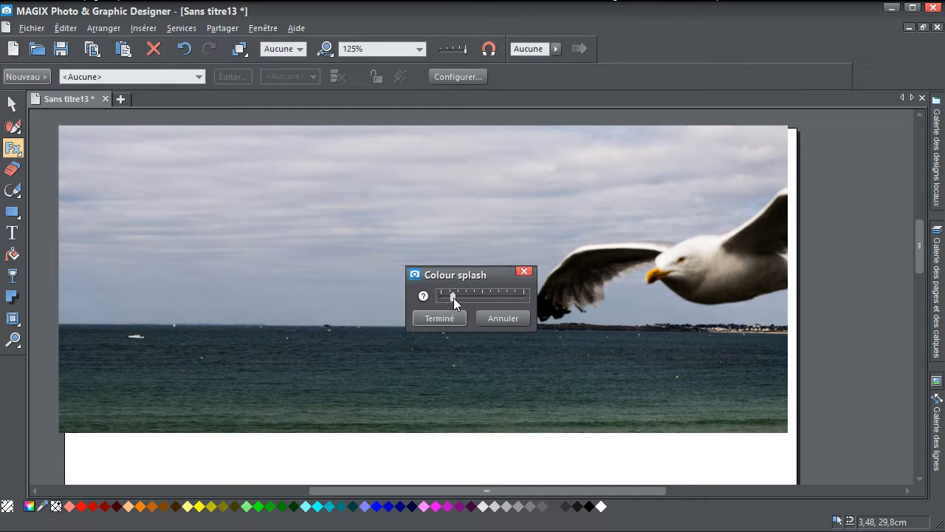
left_click(440, 318)
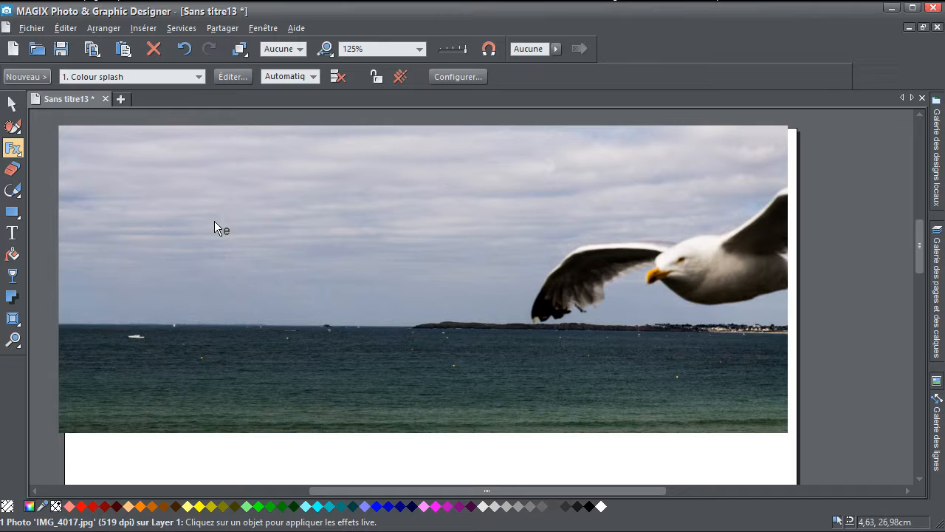
- Paint an oval darkened region in the sky left of the seagull using the Assombrir effect brush at size 40
mouse_move(14, 149)
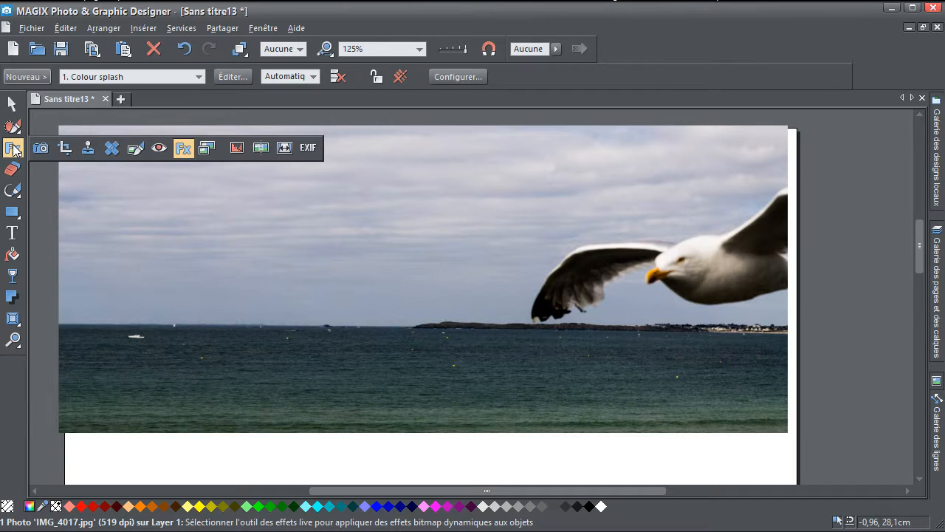
left_click(142, 152)
mouse_move(285, 206)
left_mouse_down()
mouse_move(274, 270)
mouse_move(324, 274)
mouse_move(316, 228)
mouse_move(282, 248)
mouse_move(322, 262)
mouse_move(279, 228)
mouse_move(315, 247)
mouse_move(293, 203)
mouse_move(325, 220)
mouse_move(344, 288)
left_mouse_up()
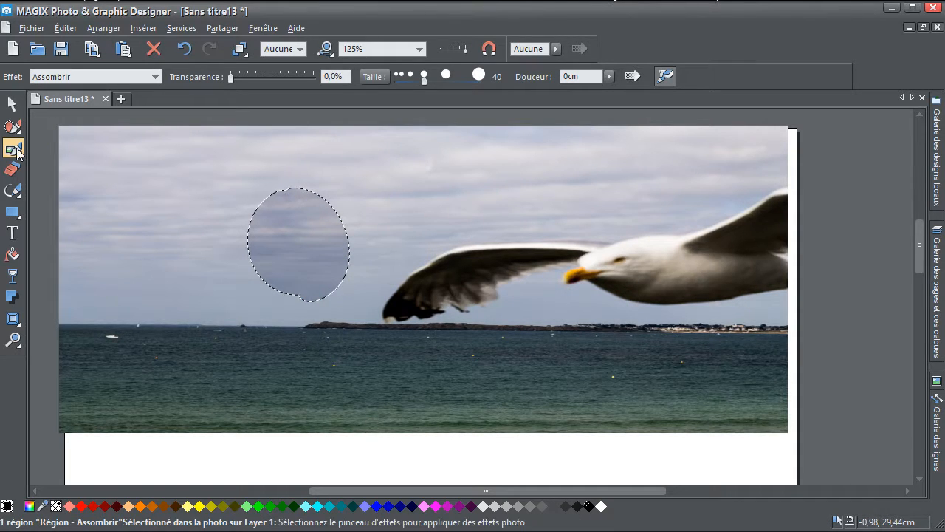
- Apply the Maximum live effect to the darkened oval region in the sky and adjust its strength slightly
mouse_move(75, 147)
left_click(178, 148)
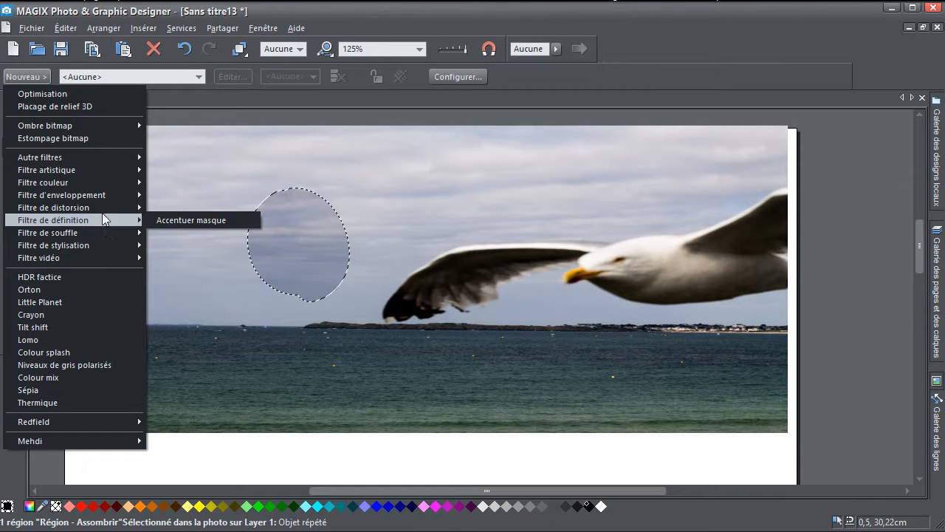
mouse_move(101, 209)
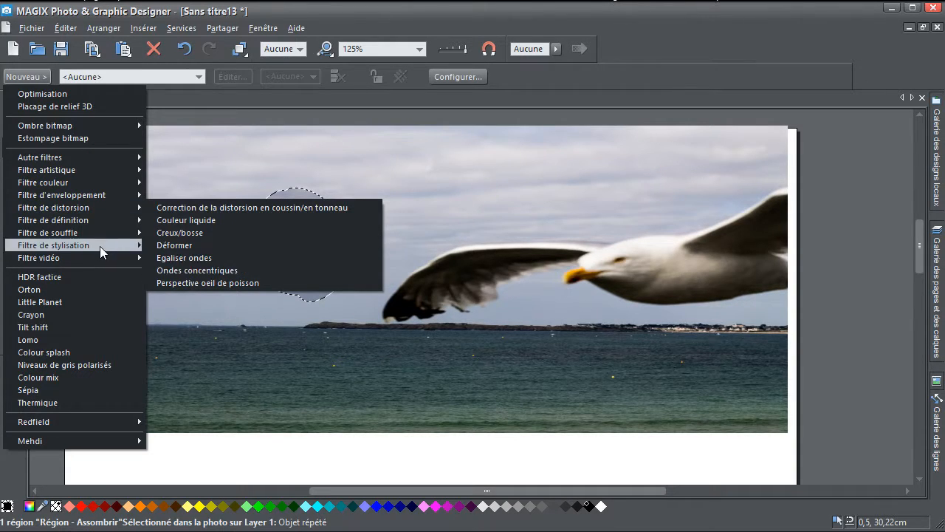
mouse_move(91, 236)
left_click(179, 283)
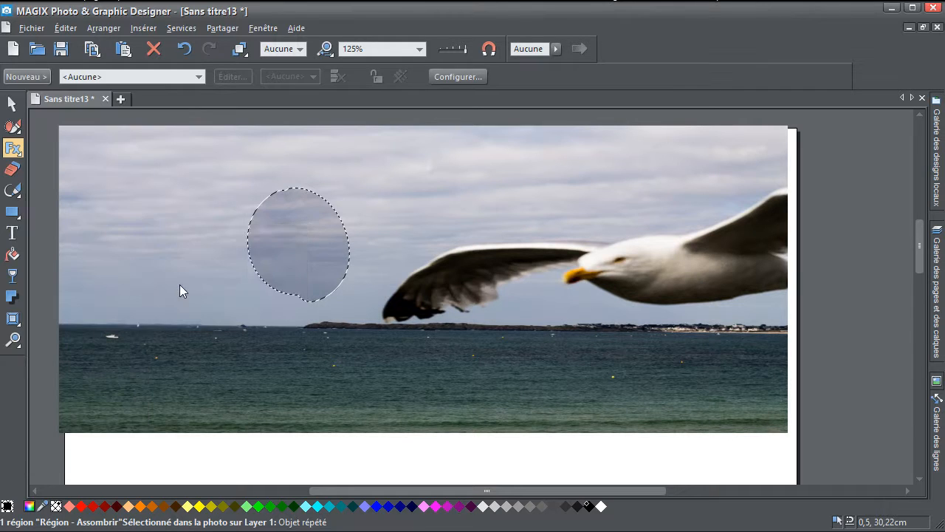
left_click_drag(401, 305, 413, 306)
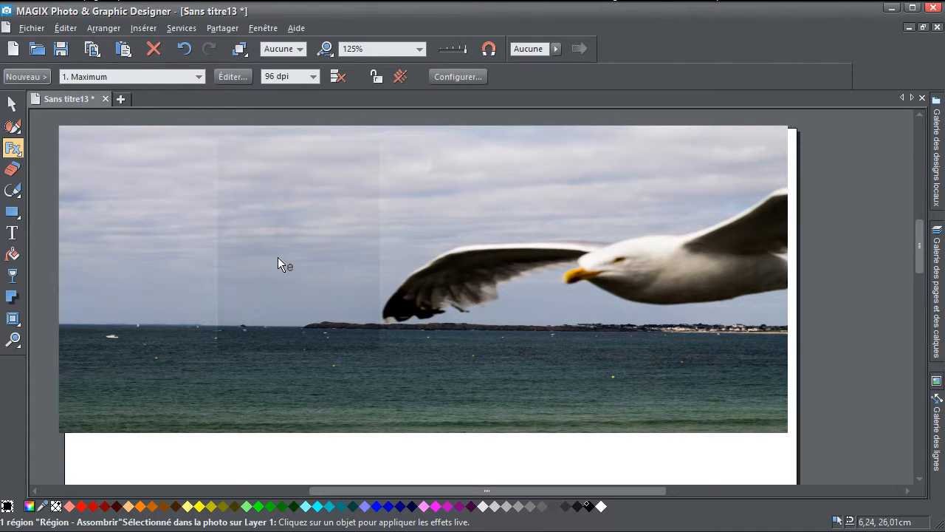
- Delete the effect region from the sky and shift the photo slightly on the page
key("Delete")
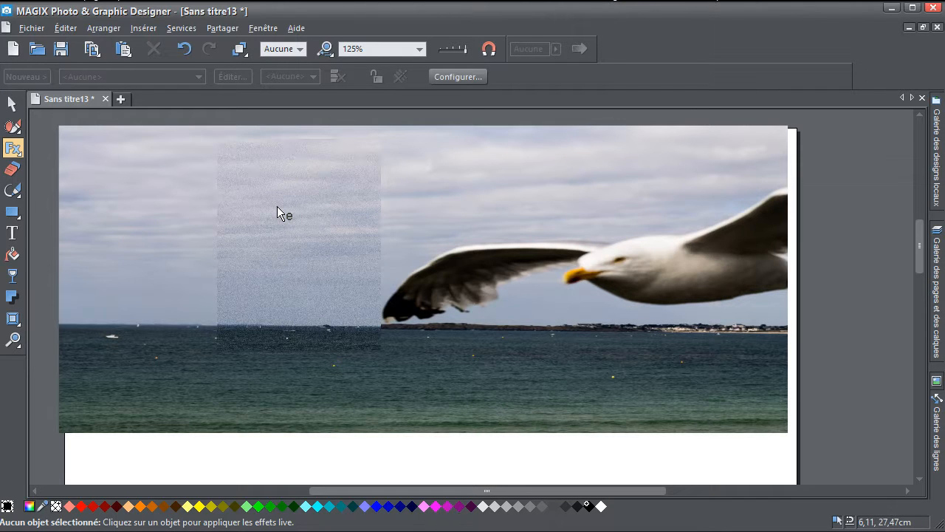
left_click(13, 104)
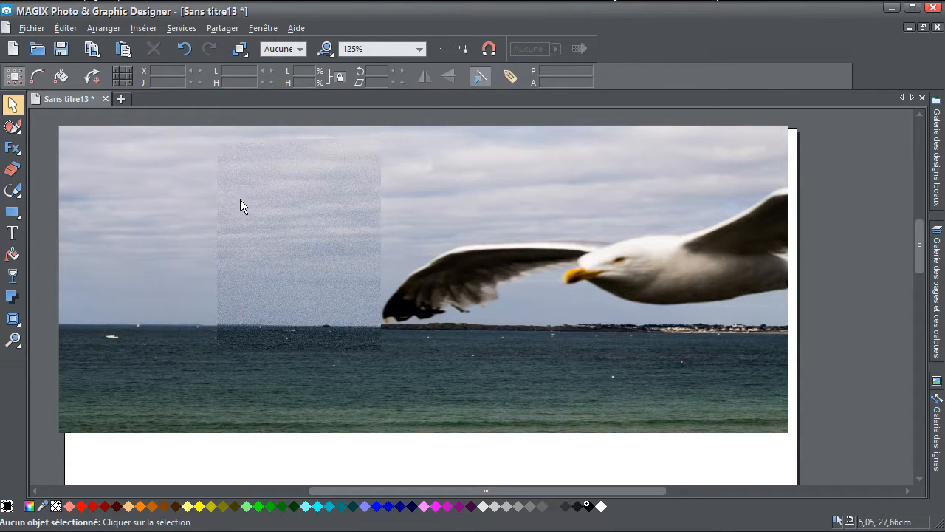
mouse_move(297, 250)
left_mouse_down()
mouse_move(324, 252)
mouse_move(295, 253)
left_mouse_up()
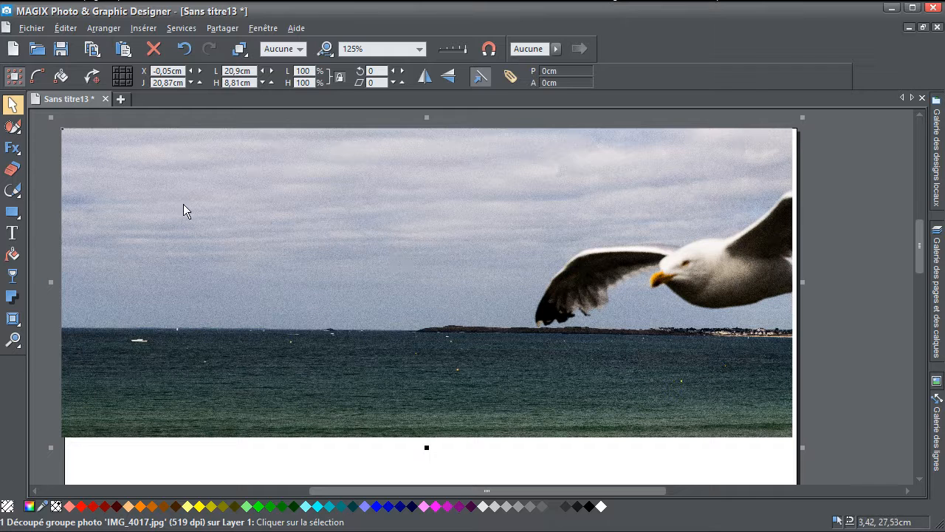
- Open the list of new live effects for the seagull photo
left_click(13, 148)
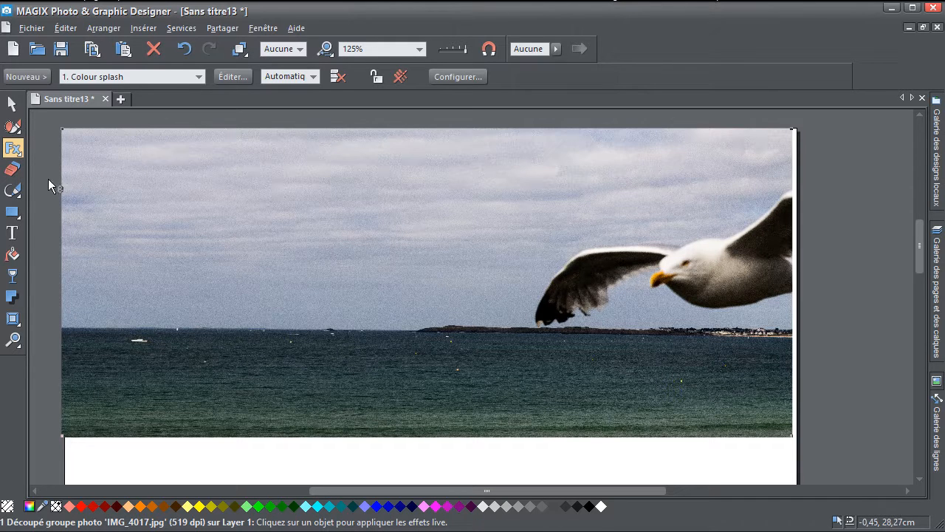
left_click(14, 149)
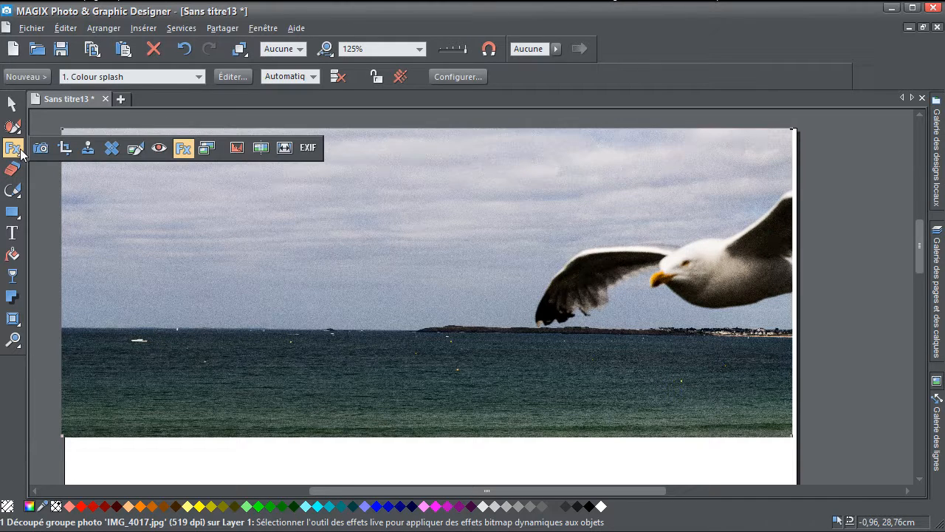
left_click(38, 77)
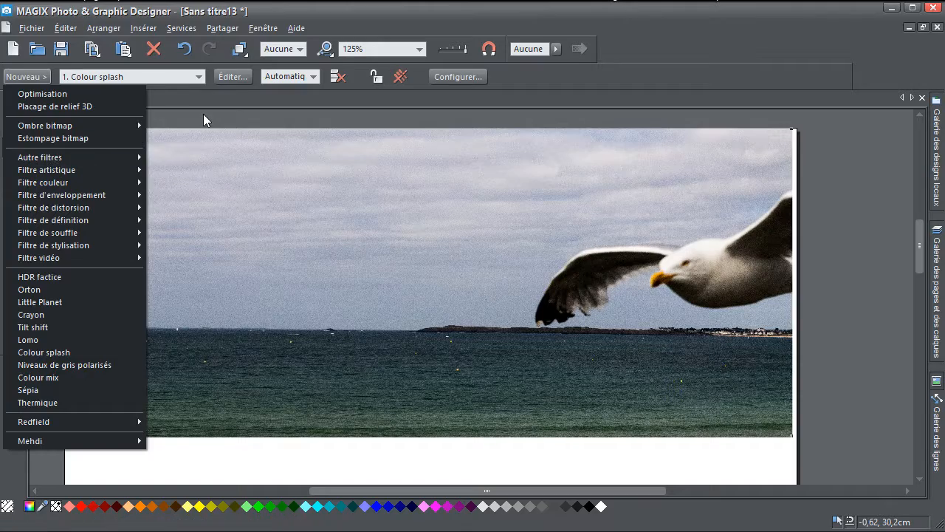